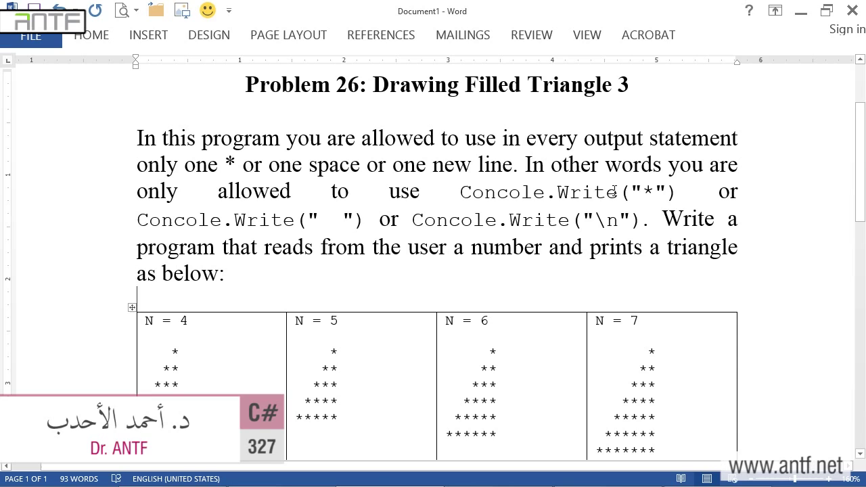
Highlight the star, the newline argument and the spaces in the output statements, then clear the highlighting
double_click(648, 192)
left_click_drag(603, 216, 575, 217)
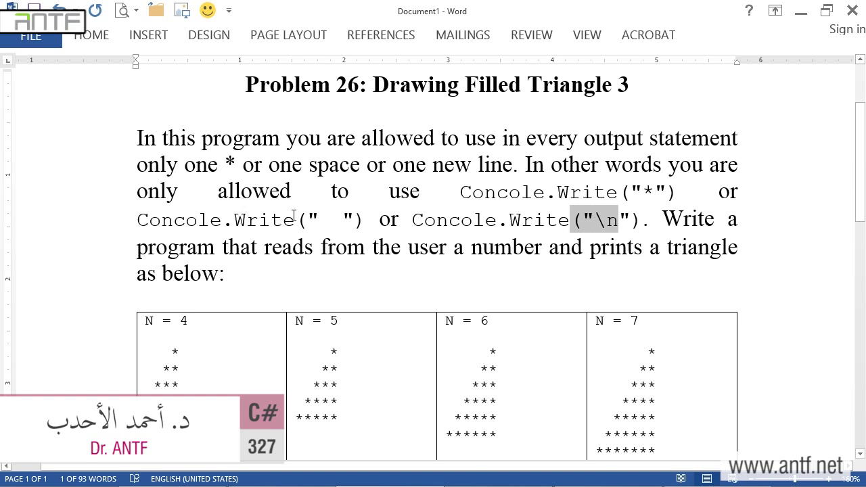
left_click_drag(320, 220, 341, 219)
left_click(749, 250)
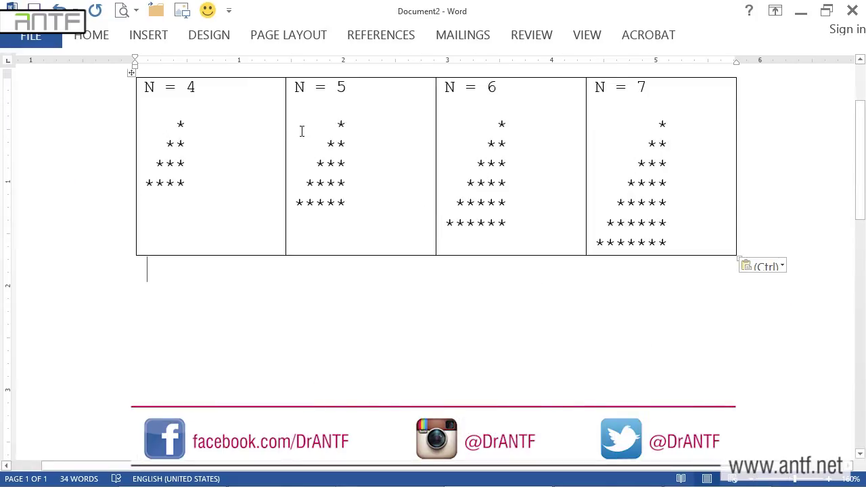
Copy the N = 5 star rows and paste them below the examples table
mouse_move(297, 125)
left_mouse_down()
mouse_move(308, 128)
mouse_move(359, 202)
left_mouse_up()
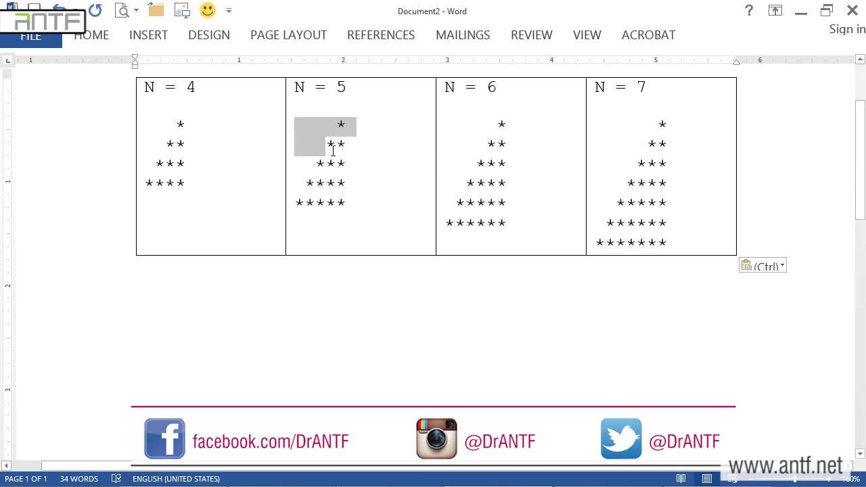
key("ctrl+c")
left_click(324, 382)
key("ctrl+v")
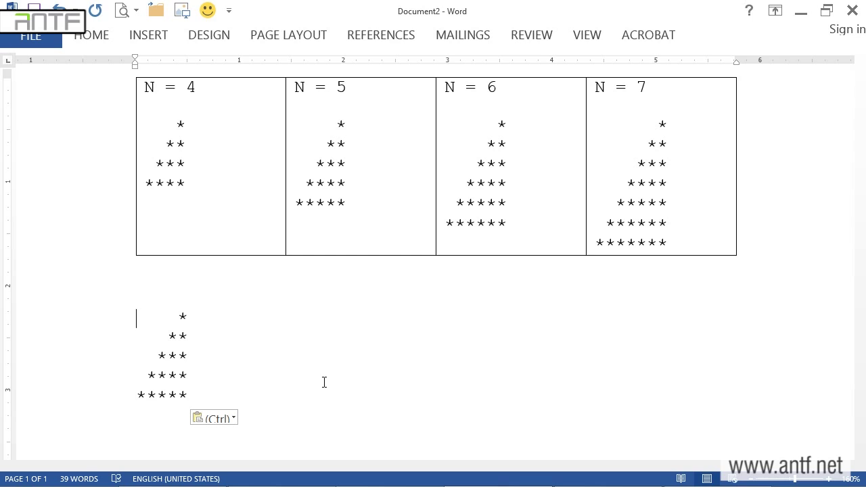
Replace the leading spaces of the first two copied rows with dashes: ----* and ---**
key("shift+Right")
key("shift+Right")
key("shift+Right")
key("shift+Right")
key("shift+Right")
key("shift+Right")
key("shift+Left")
key("shift+Left")
type("----")
key("Down")
key("Left")
Replace the third and fourth rows' leading spaces with -- and -
key("shift+Left")
key("shift+Left")
key("shift+Left")
type("---")
key("Down")
key("Left")
key("shift+Left")
key("shift+Left")
type("--")
key("Down")
key("Left")
key("shift+Left")
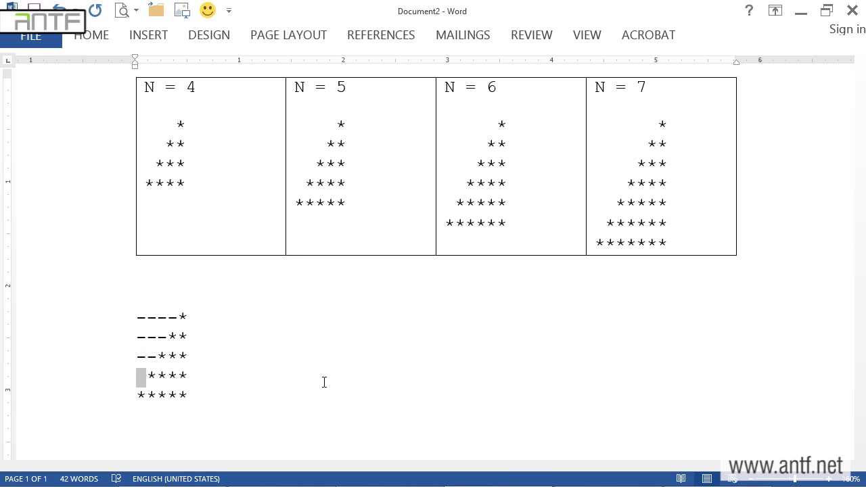
type("-")
left_click(236, 305)
Type the headings 'sp str N i' above the dash triangle, with 4, 1 and 5 on its first row
type("sp")
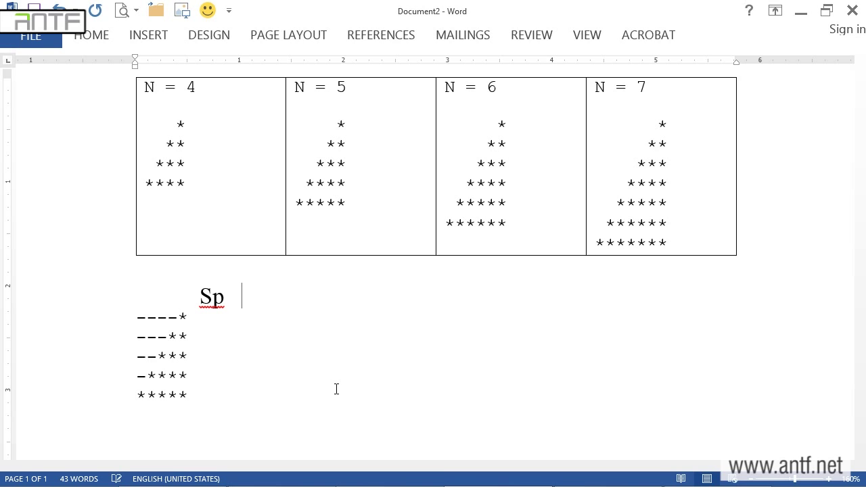
type("   str")
type("N")
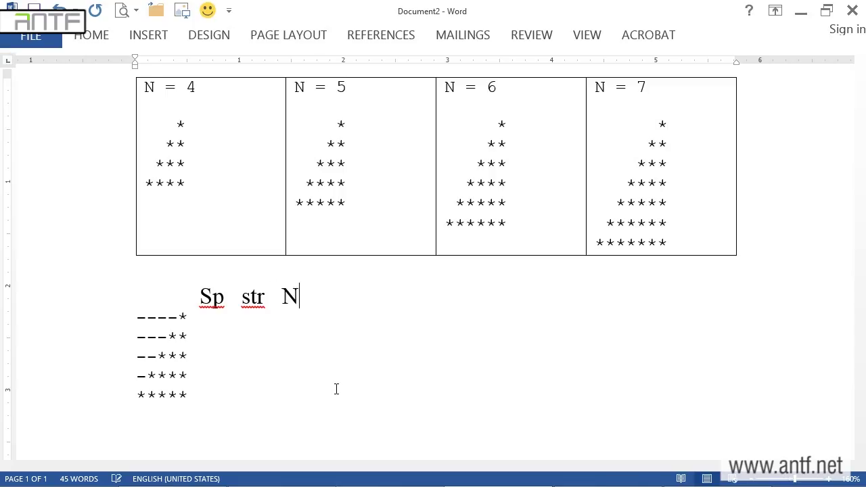
type("   i")
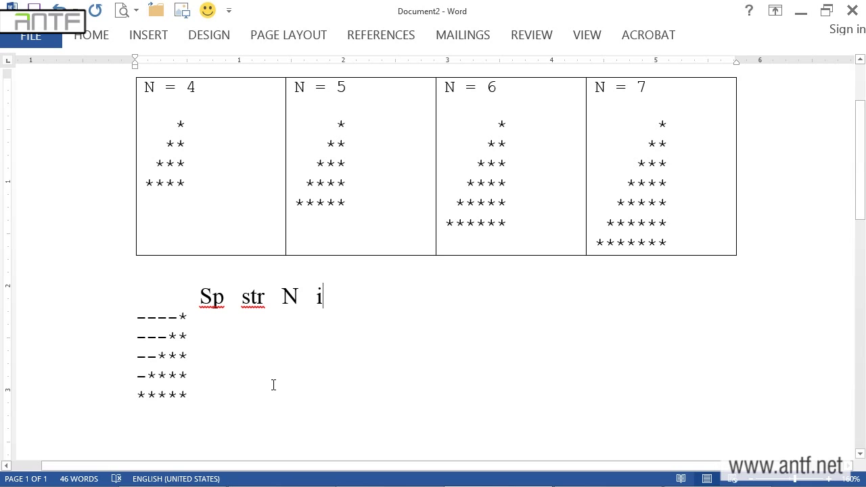
scroll(345, 320, "down", 2)
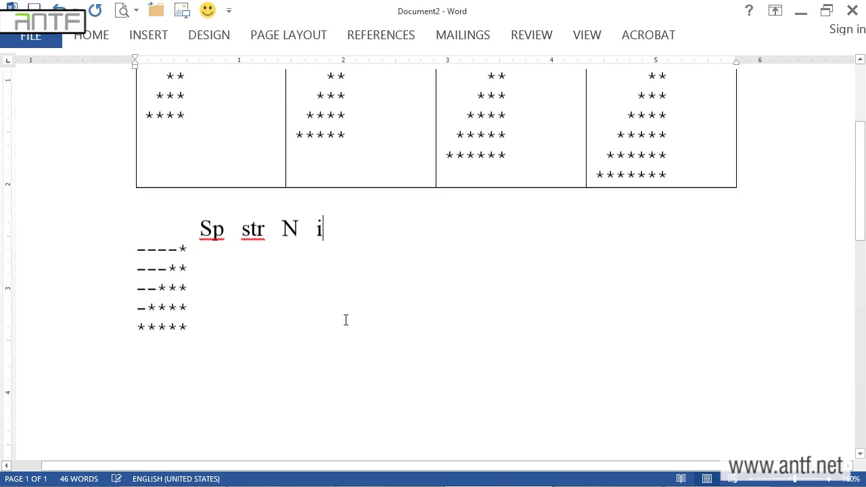
scroll(345, 320, "down", 1)
key("Down")
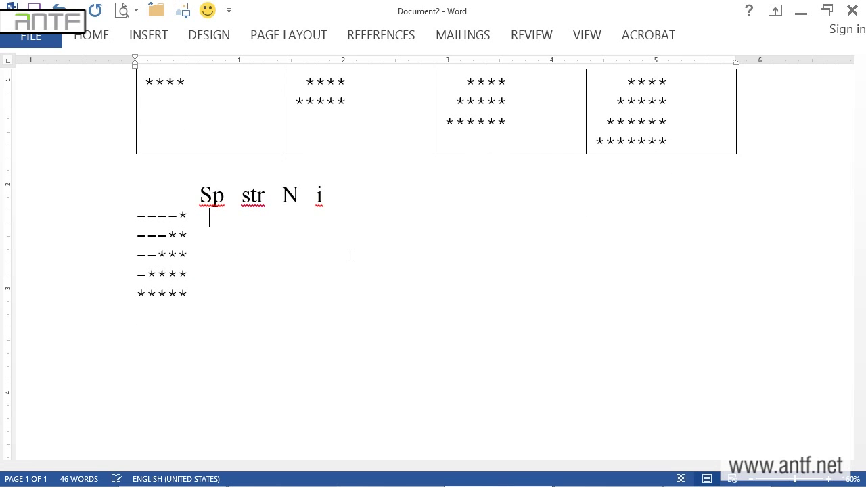
type("4")
type("         1")
type("         5")
Complete the first trace row with i = 0 and align the N and i headings over their values
key("Up")
key("Down")
key("End")
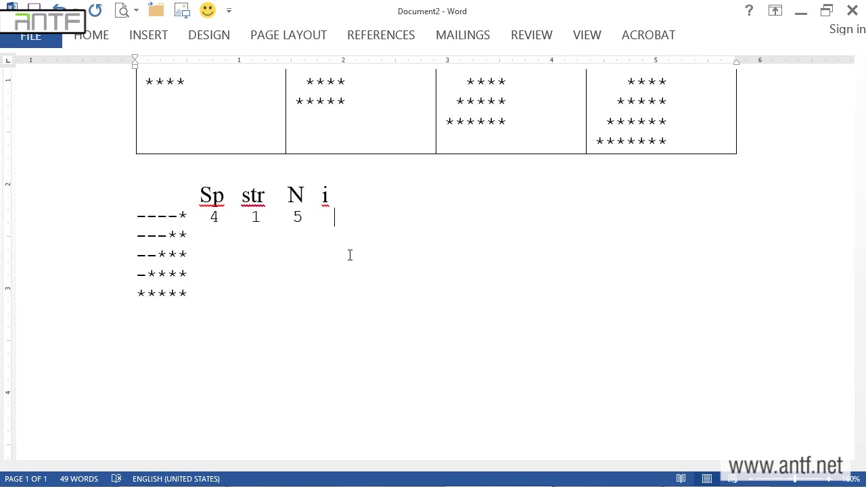
type("0")
key("Up")
key("Left")
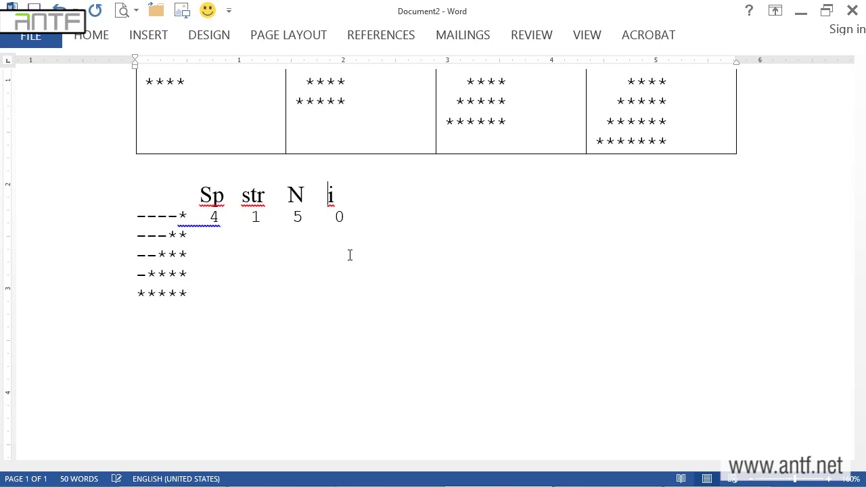
key("Down")
key("Down")
Fill in the second trace row as 3 2 5 1, fixing a mistyped 2
type("2")
key("shift+Left")
type("3")
key("Right")
key("Right")
key("Right")
key("Right")
key("Left")
type("2")
key("Tab")
type("5")
type("      1")
Fill in rows three to five: 2 3 5 2, 1 4 5 3 and 0 5 5 4
left_click(350, 255)
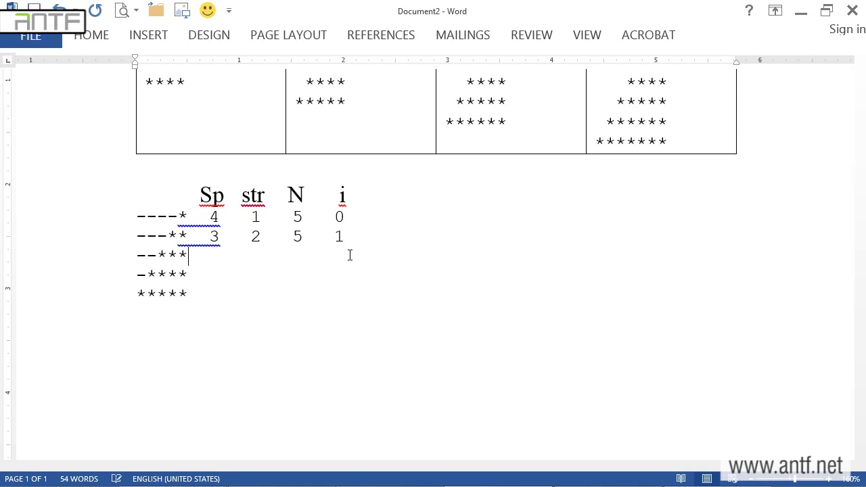
type("2   3")
type("   5   2")
key("Down")
type("1")
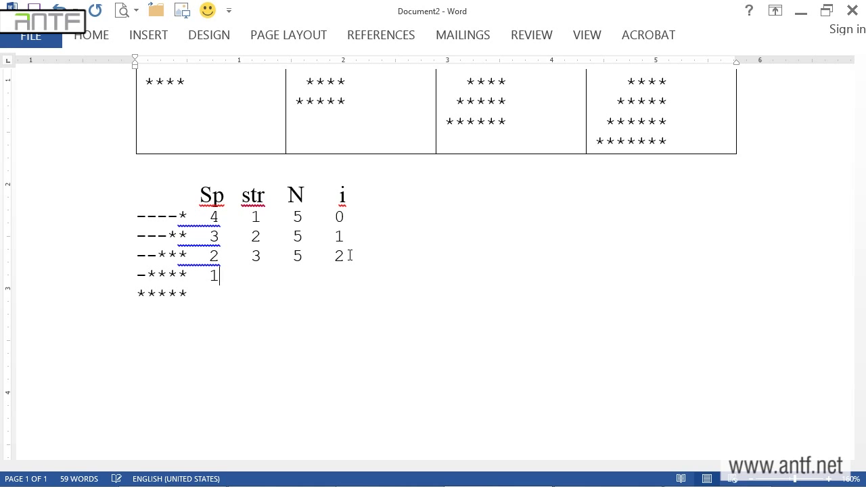
type("   4")
type("   5   3")
key("Down")
type("0")
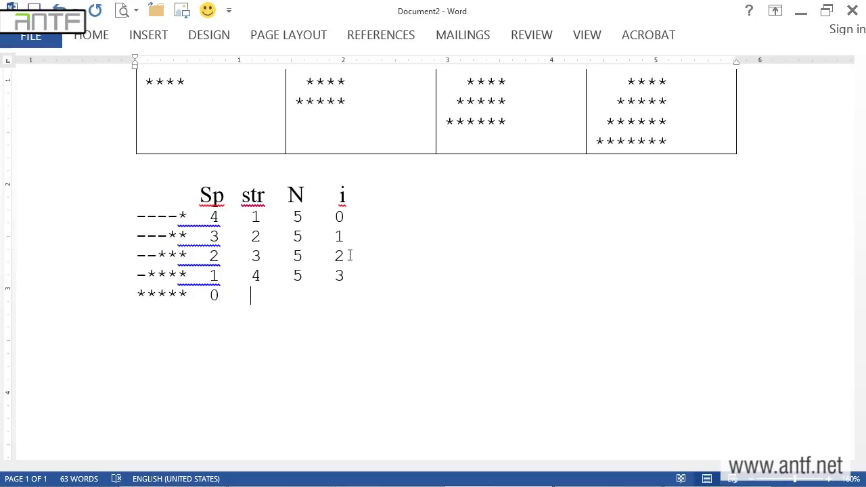
type("   5   ")
type("5")
type("   4")
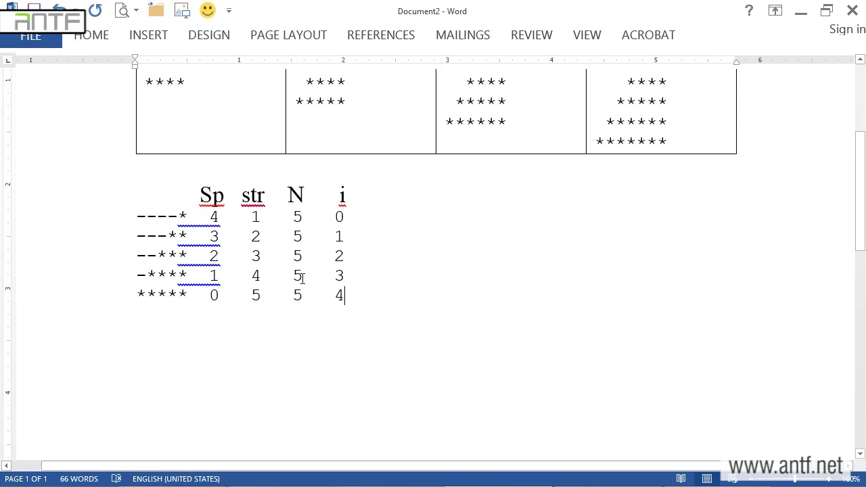
double_click(296, 195)
double_click(341, 195)
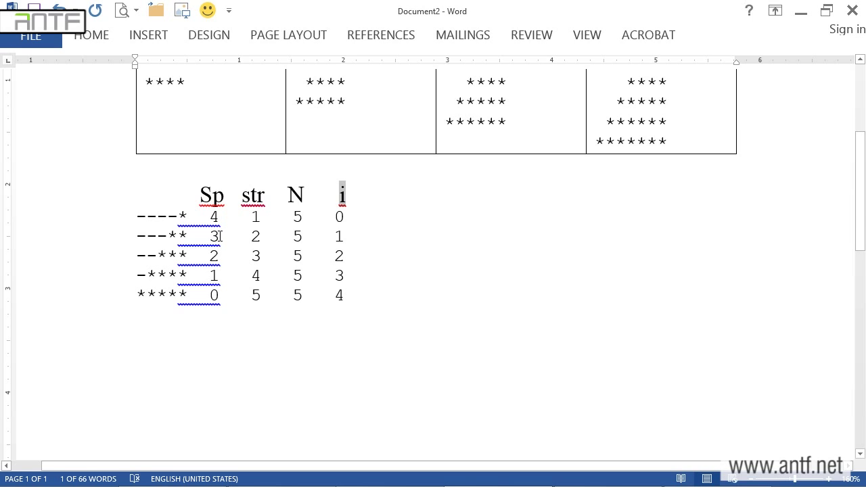
Note 'sp: 5-1' beside the first trace row, fixing a mistyped equals sign
left_click(391, 216)
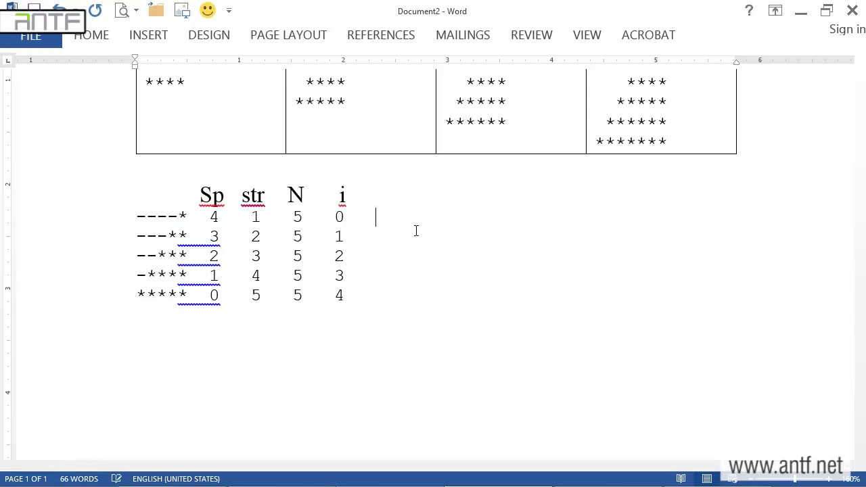
type("sp")
type(" 5")
type(" =1")
key("BackSpace")
key("BackSpace")
key("BackSpace")
type("-1")
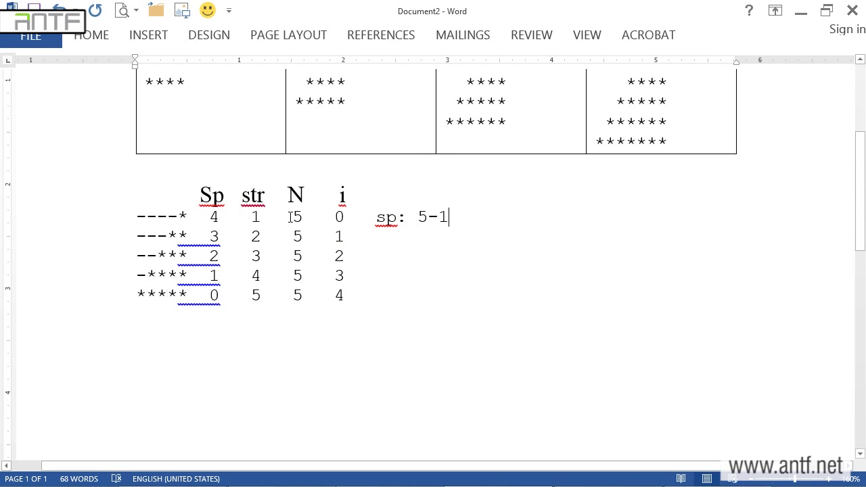
Add the notes 'sp: 5-1-1' and 'sp: 5-1-2' beside rows two and three
left_click(404, 238)
type("sp:")
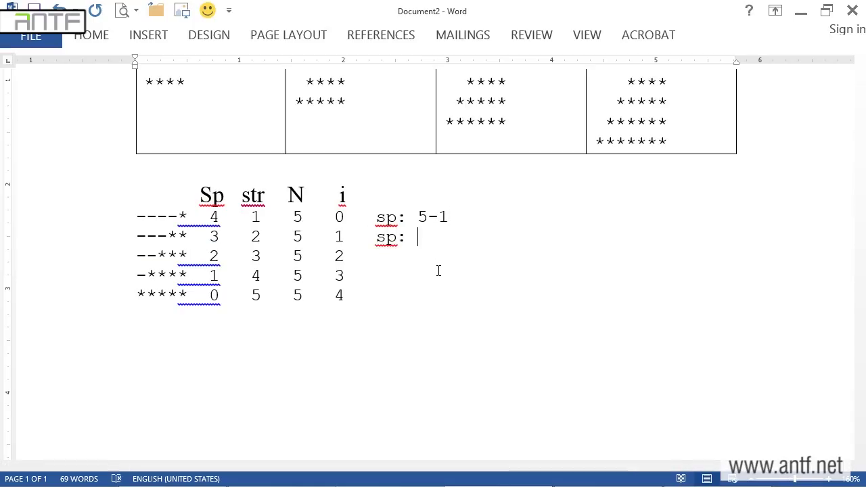
type(" 5-1-")
type("1")
key("Down")
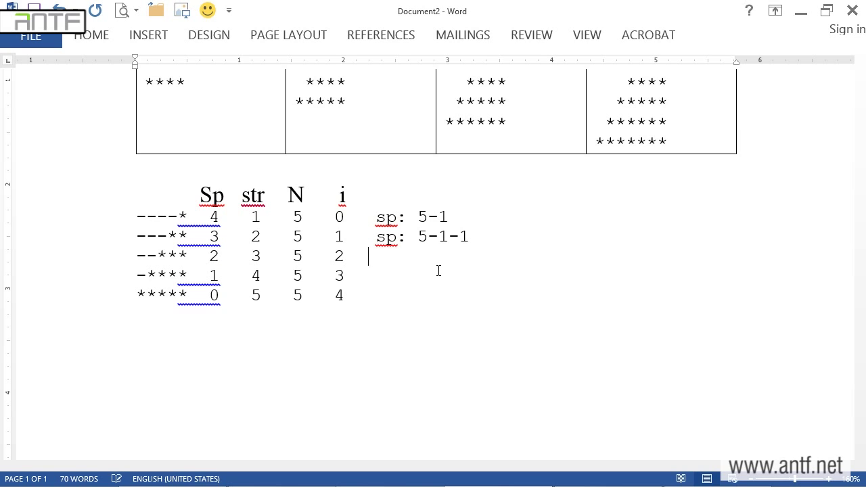
type("sp: ")
type("5-1-")
type("2")
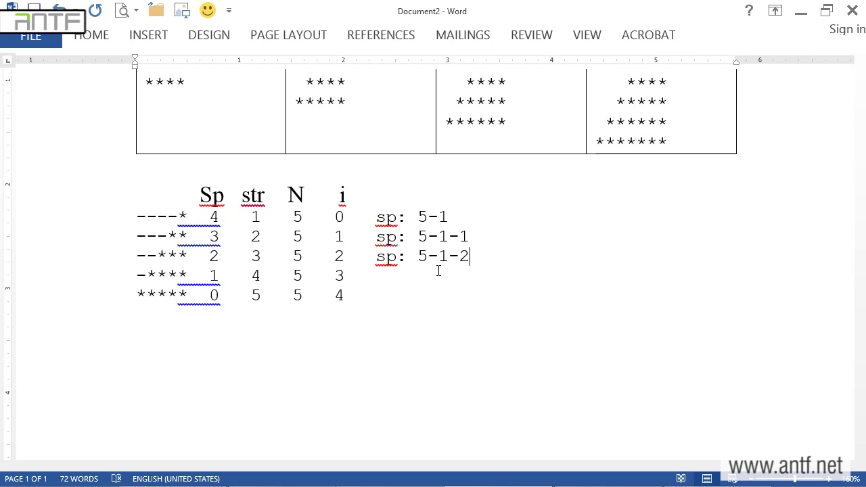
double_click(301, 257)
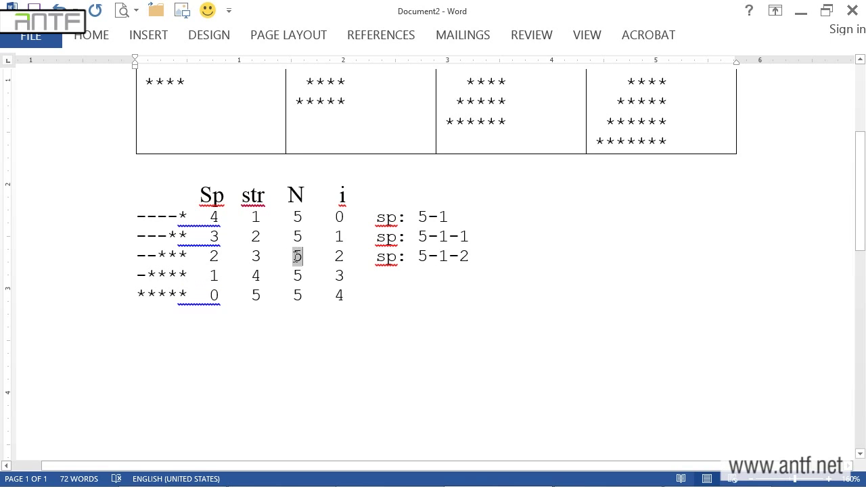
left_click(214, 257)
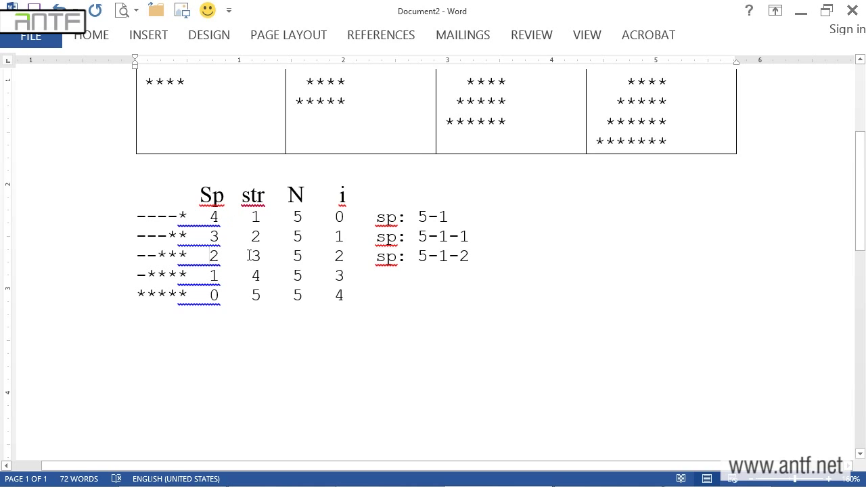
Add the space notes for rows four and five, then begin the general formula 'n-1-' below
left_click(401, 274)
type("s[")
type("p: ")
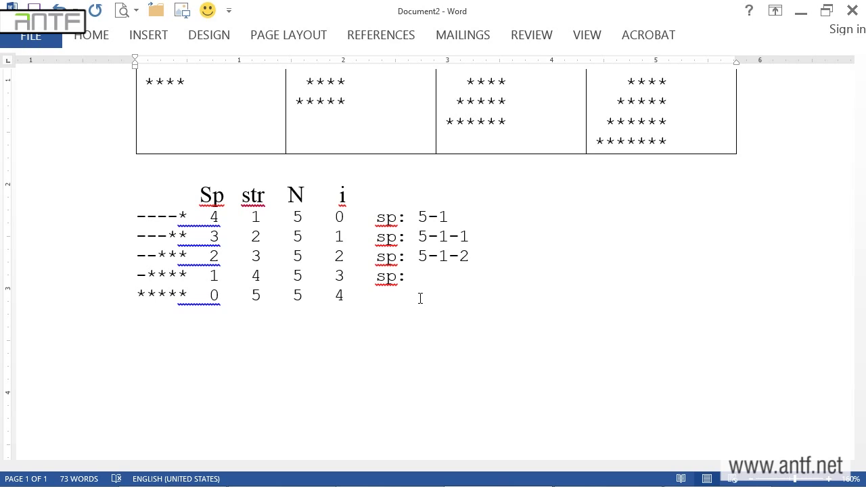
type("5-1-3")
left_click(420, 298)
type("sp: ")
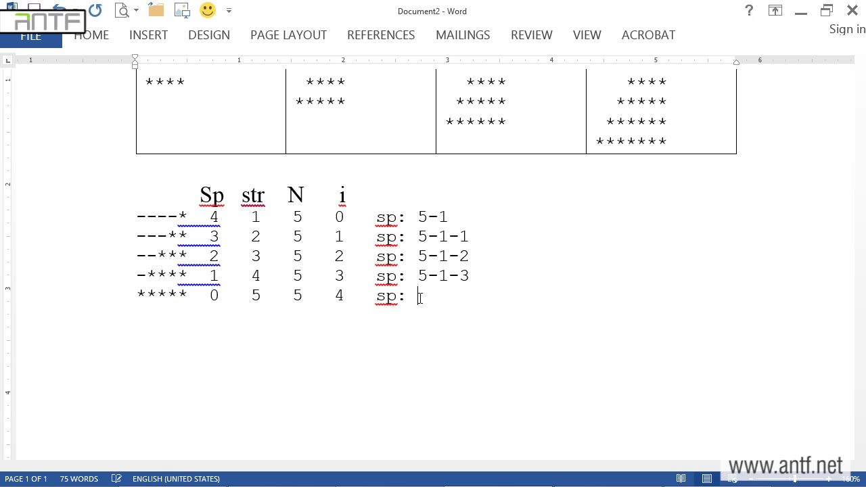
type("5-1-")
type("4")
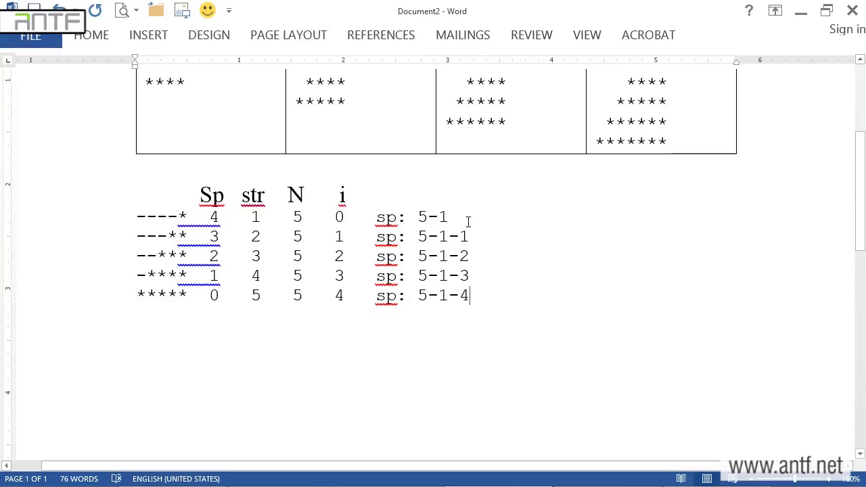
type("-0")
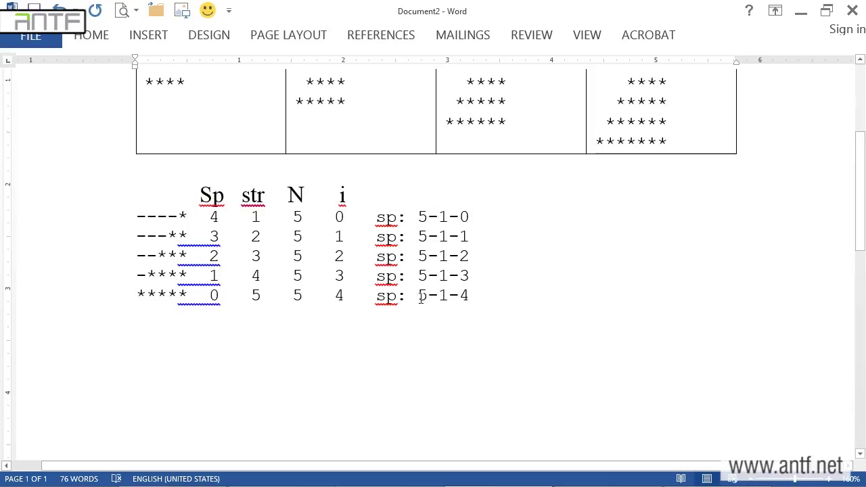
key("Return")
type("n-")
type("1-")
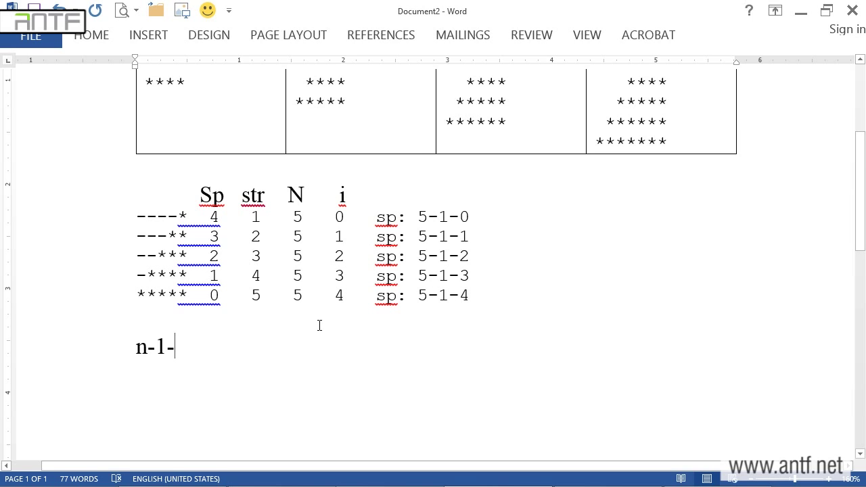
Rewrite the formula as n-i-1 and turn it into 'Loop(n-i-1) print(sp)'
type("i")
left_click_drag(177, 216, 135, 218)
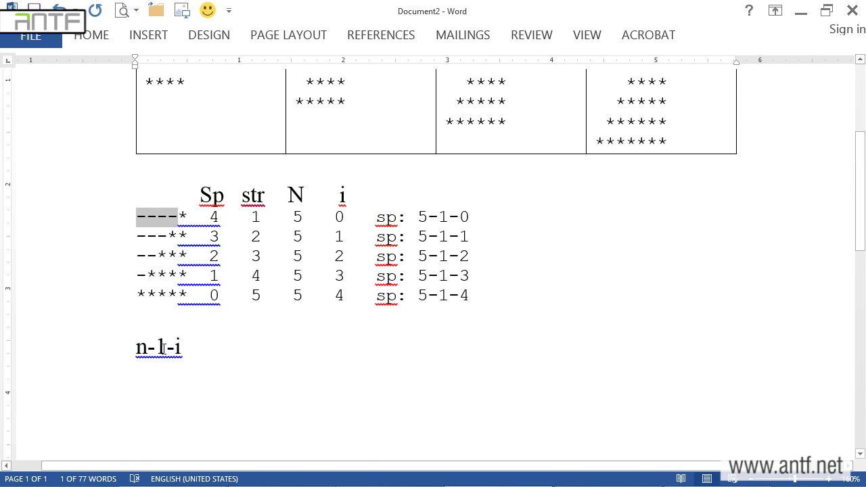
left_click(163, 348)
key("shift+Left")
key("BackSpace")
key("BackSpace")
key("Right")
type("-1")
key("Home")
type("loop(")
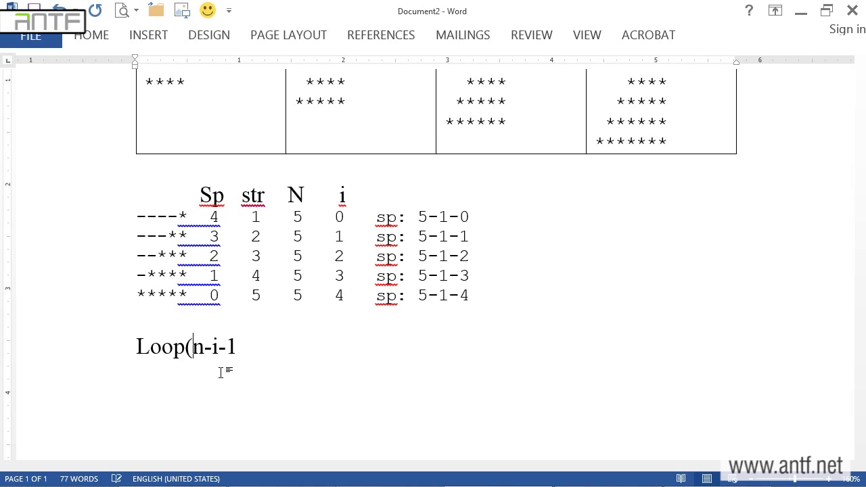
type(")")
type(" print(sp)")
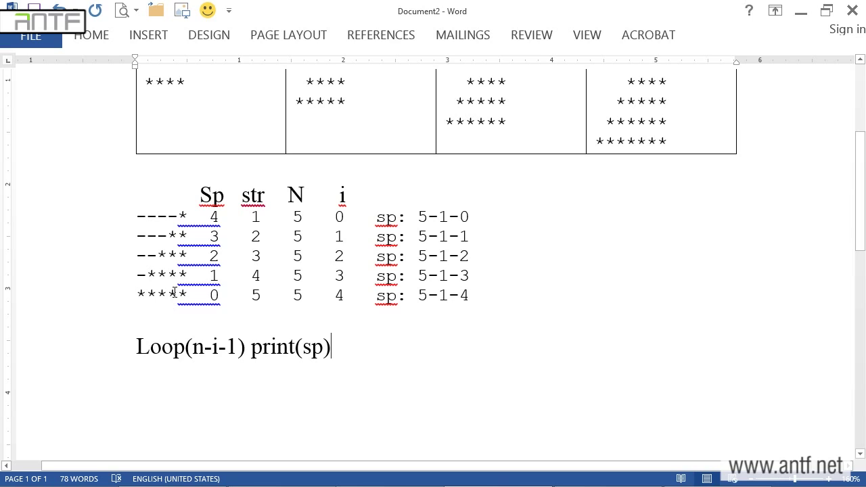
Point out row one's leading spaces and the i and str values row by row to check the formula
left_click_drag(179, 215, 137, 216)
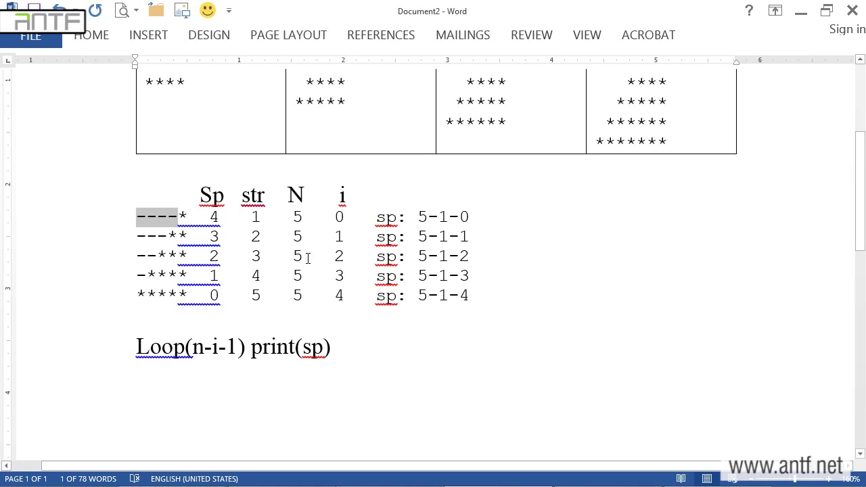
double_click(338, 216)
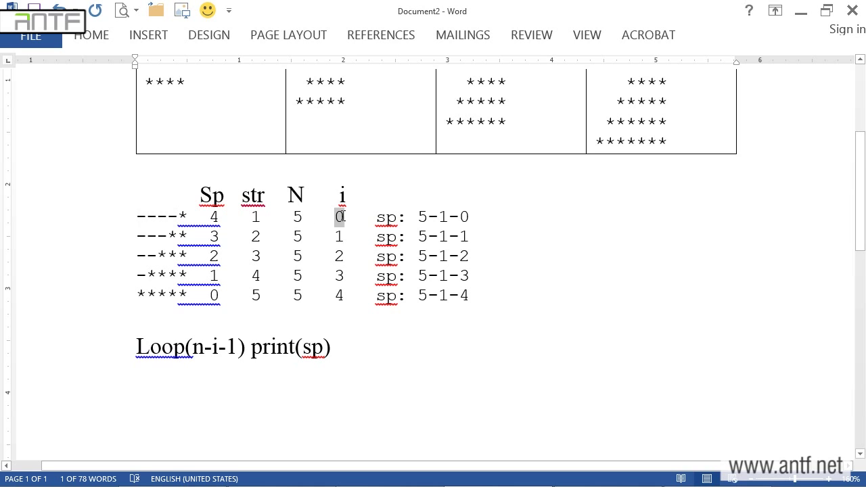
double_click(255, 217)
double_click(341, 236)
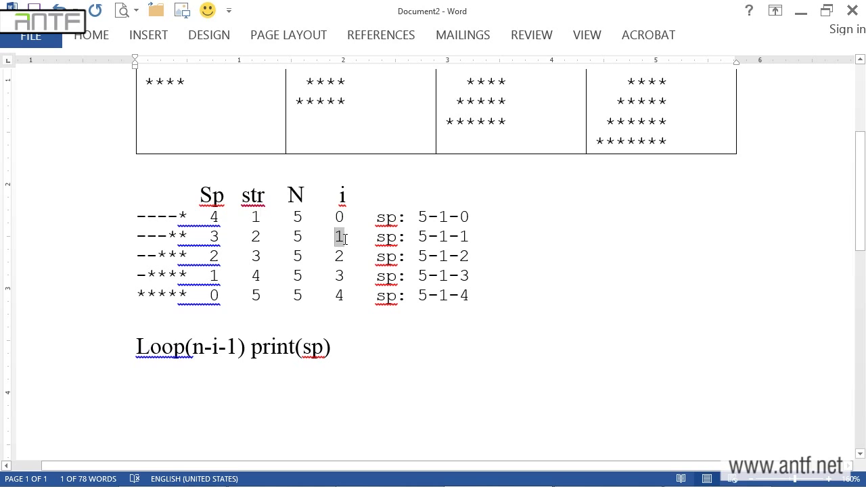
double_click(259, 237)
left_click(332, 257)
key("Left")
key("Left")
key("Left")
left_click(255, 273)
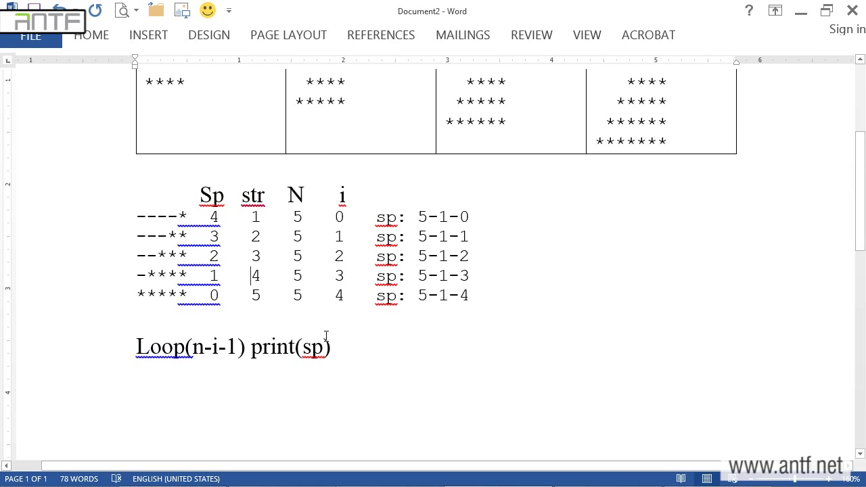
Add 'Loop(i+1) print(*)' and 'Print(\n)' on new lines beneath the spaces loop
left_click(326, 359)
key("Return")
type("Loop(i+1")
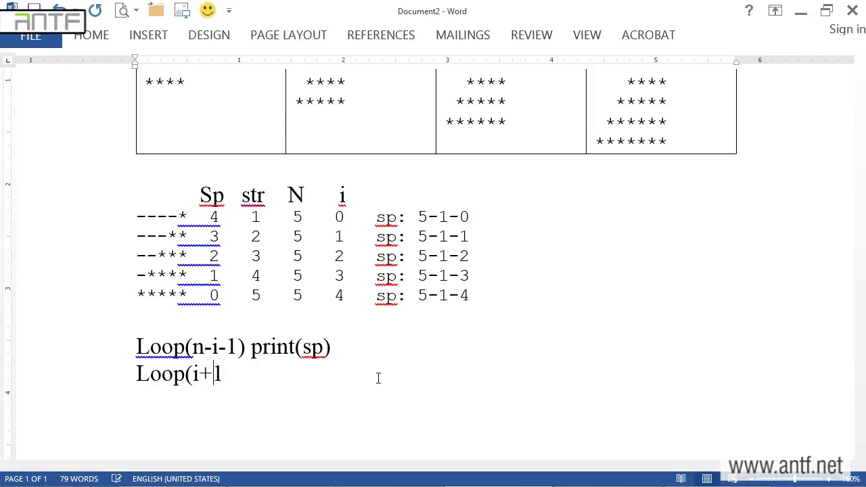
type(") print(*)")
key("Return")
type("print")
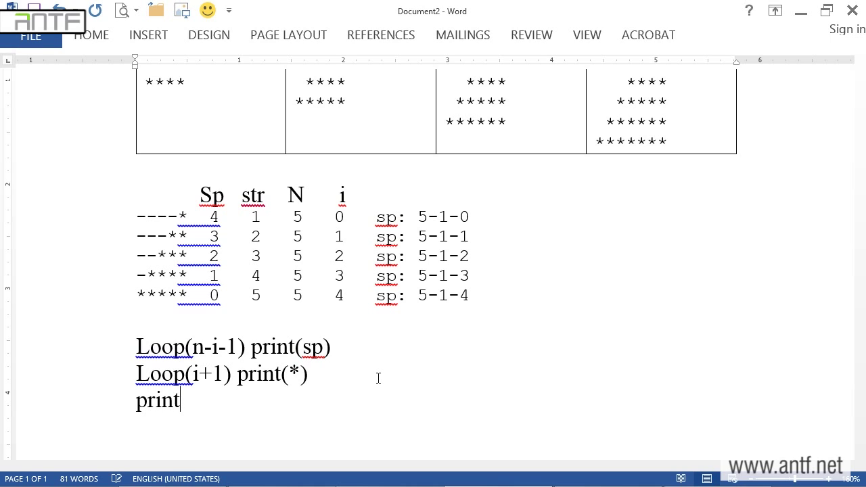
type("(")
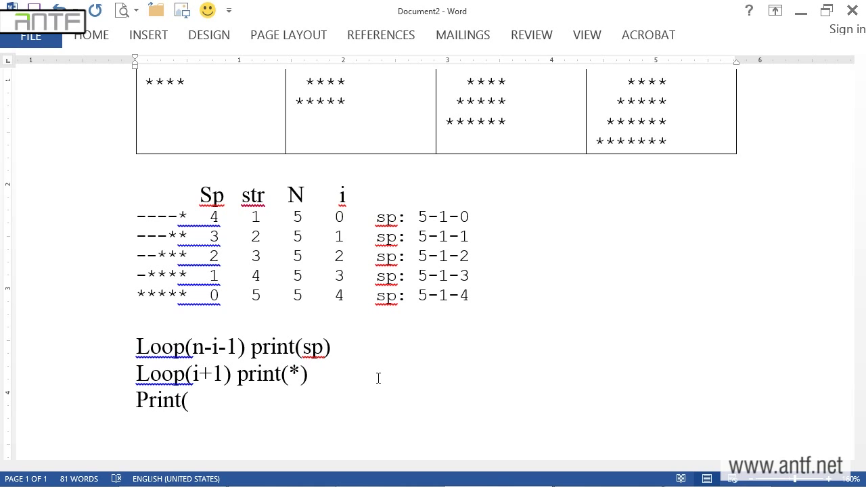
type("\\n)")
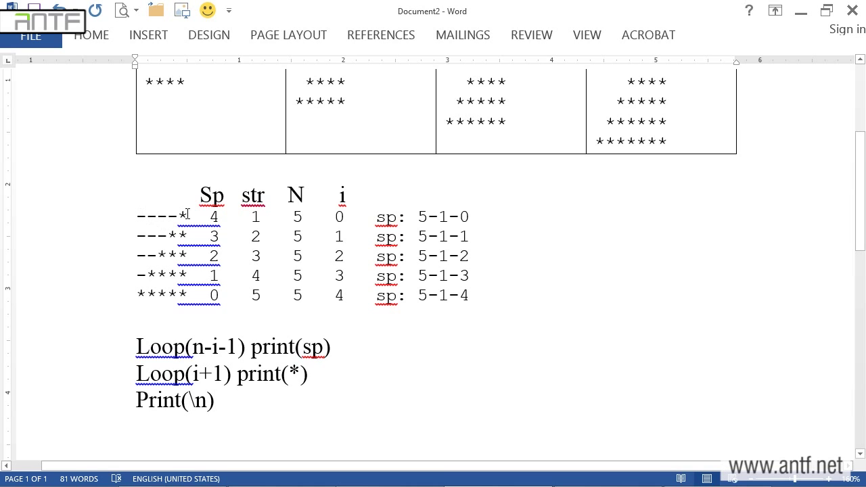
Match the n-i-1 and i+1 counts to the spaces and stars in the pattern rows
left_click_drag(178, 217, 142, 217)
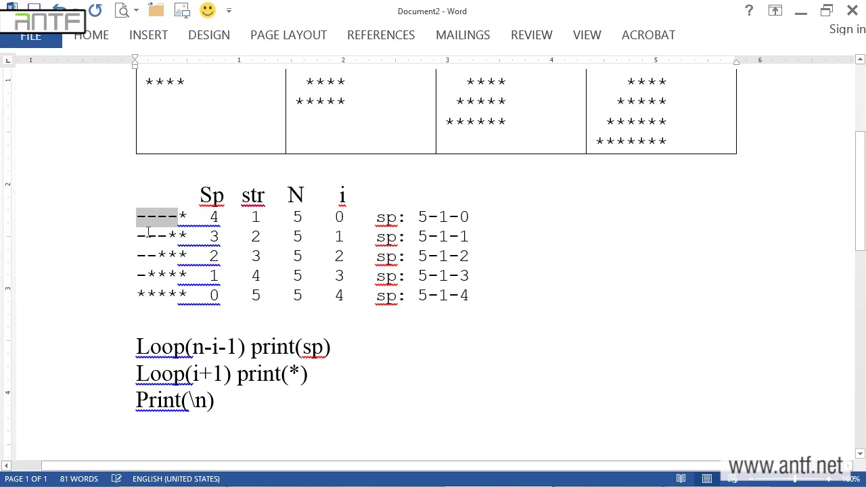
left_click_drag(194, 346, 236, 347)
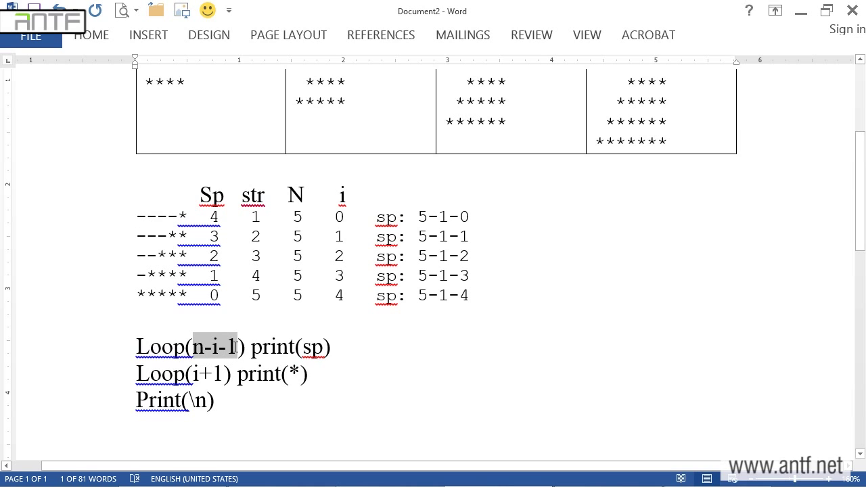
mouse_move(177, 215)
left_mouse_down()
mouse_move(188, 215)
mouse_move(181, 256)
left_mouse_up()
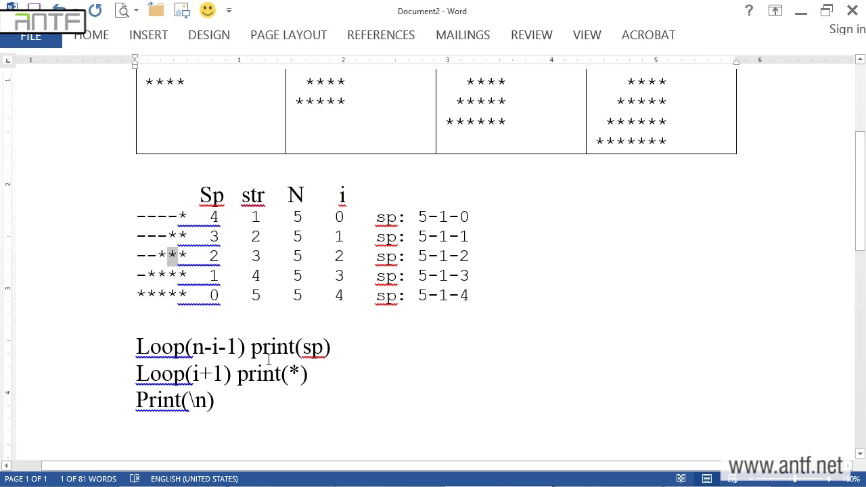
left_click_drag(224, 374, 194, 374)
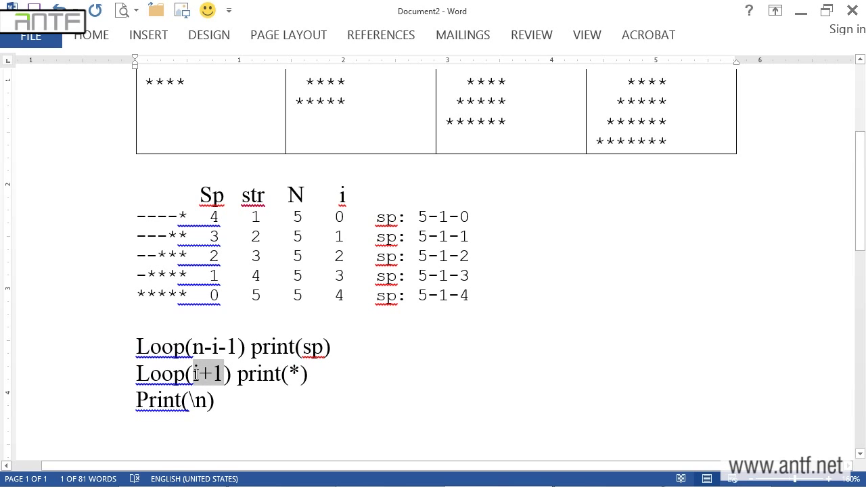
left_click_drag(289, 373, 302, 373)
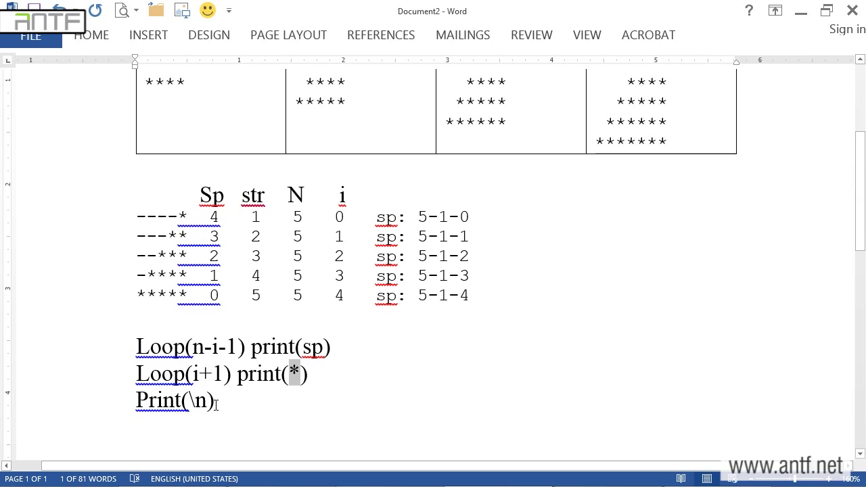
left_click_drag(137, 339, 267, 409)
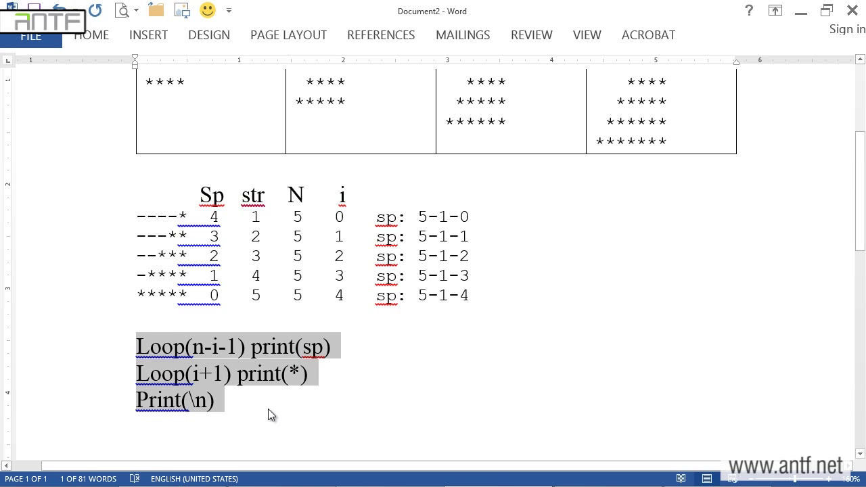
left_click_drag(108, 217, 123, 302)
Insert 'Loop(n)' with an opening brace above the three pseudocode lines
left_click(245, 258)
double_click(297, 216)
left_click(192, 325)
key("Return")
type("loop(n)")
key("Return")
type("{")
scroll(347, 372, "down", 3)
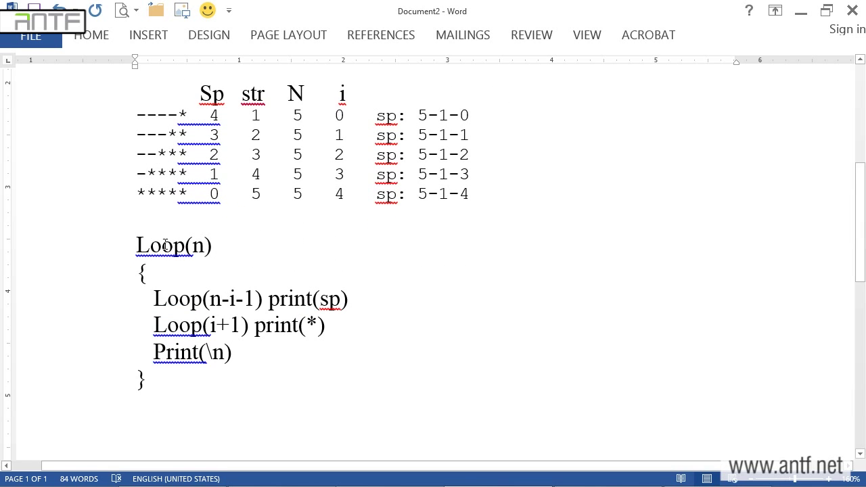
Review the n, n-i-1 and i+1 bounds in the pseudocode, ending after the closing brace
double_click(199, 246)
left_click_drag(210, 299, 255, 300)
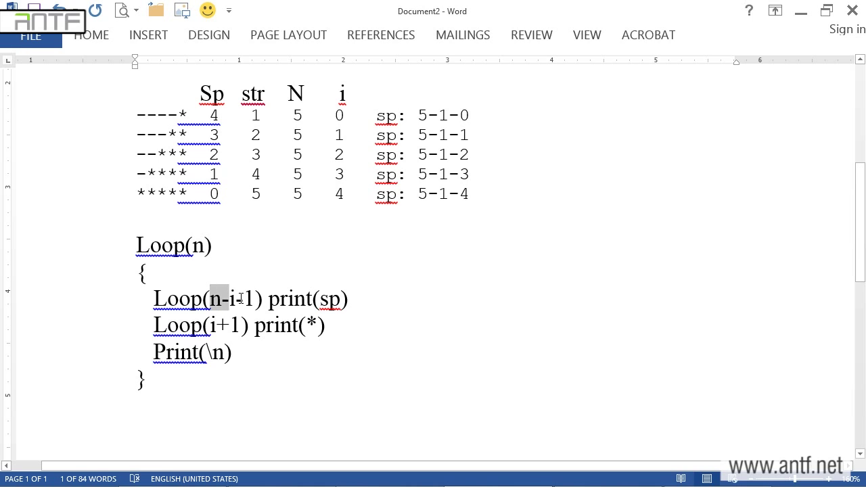
left_click_drag(211, 325, 241, 325)
left_click(233, 356)
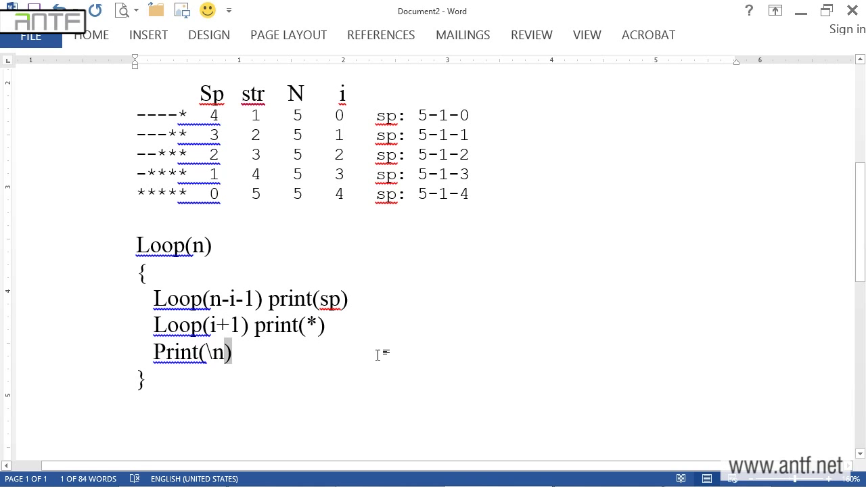
scroll(349, 336, "up", 3)
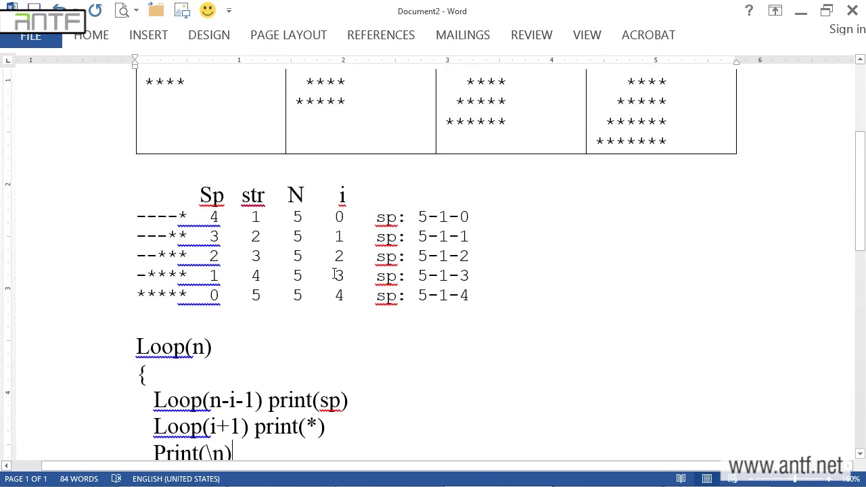
scroll(474, 279, "up", 2)
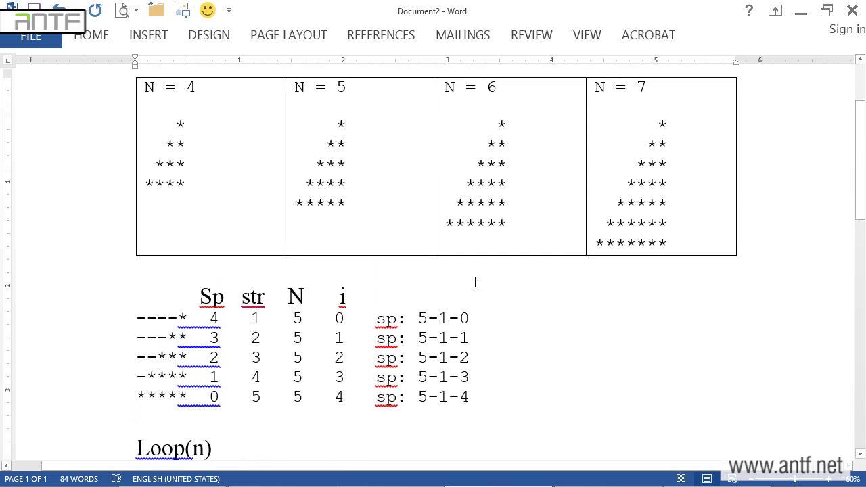
scroll(475, 302, "down", 1)
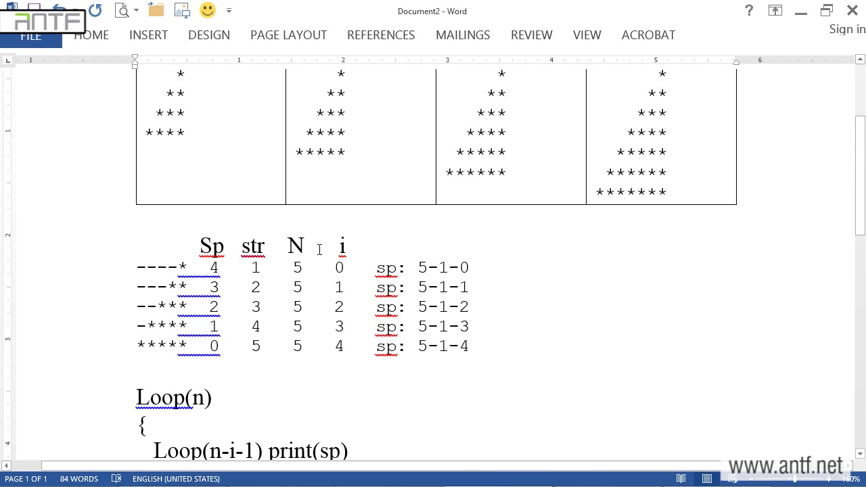
scroll(325, 317, "down", 3)
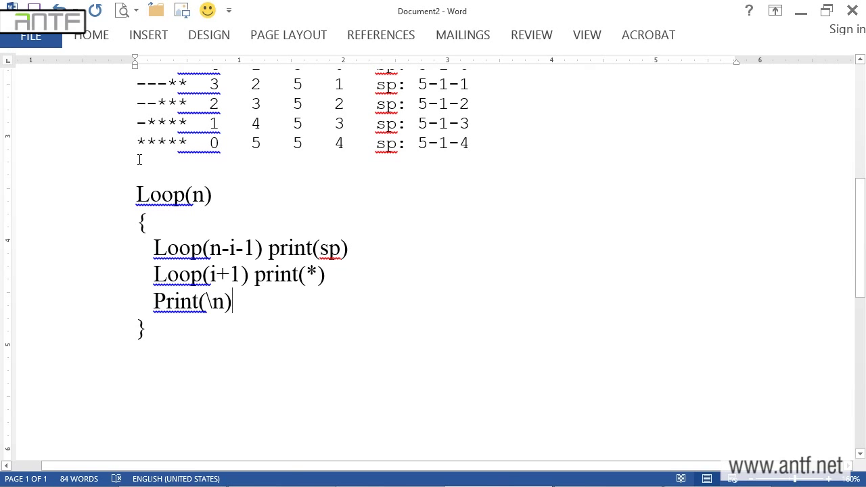
left_click(238, 365)
Compare the C# code with the outer Loop(n) line in the Word pseudocode
key("alt+Tab")
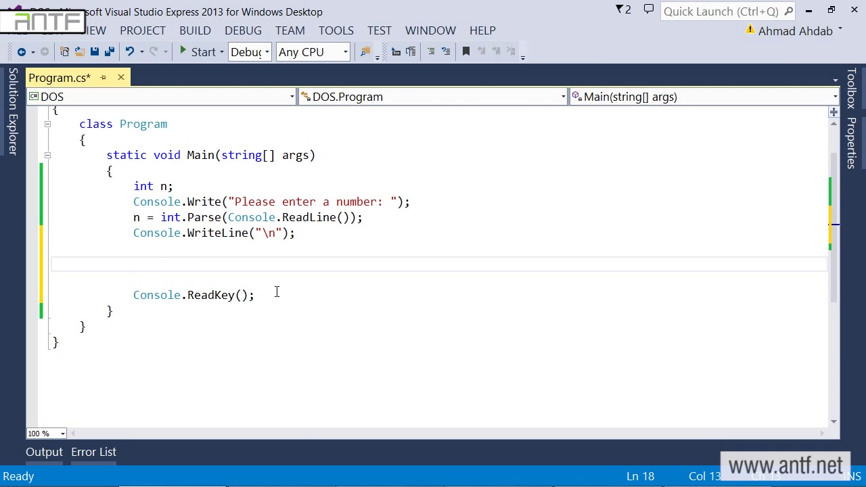
key("alt+Tab")
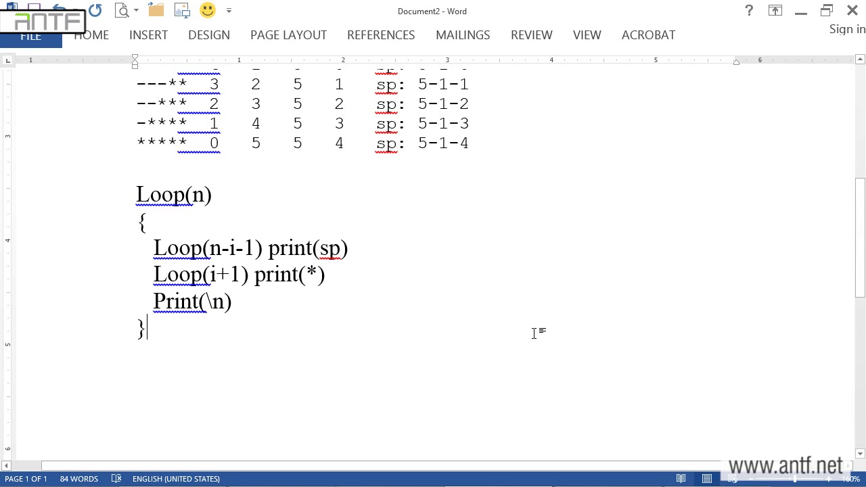
left_click(88, 198)
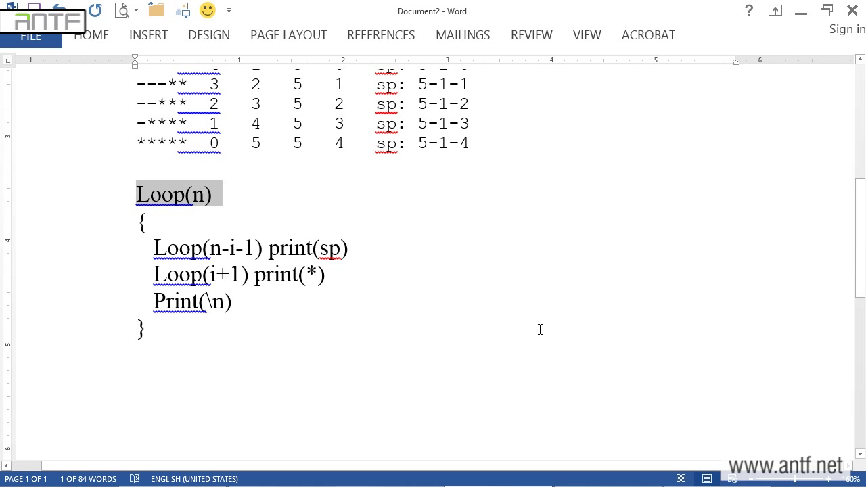
key("alt+Tab")
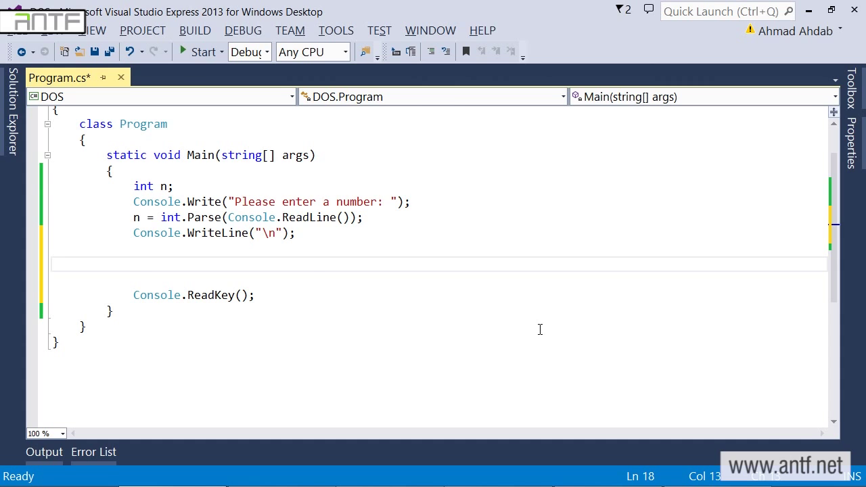
Add the outer loop 'for (int i = 0; i < n; i++)' with an opening brace in Visual Studio
type("for (int i = 0; i < n; i")
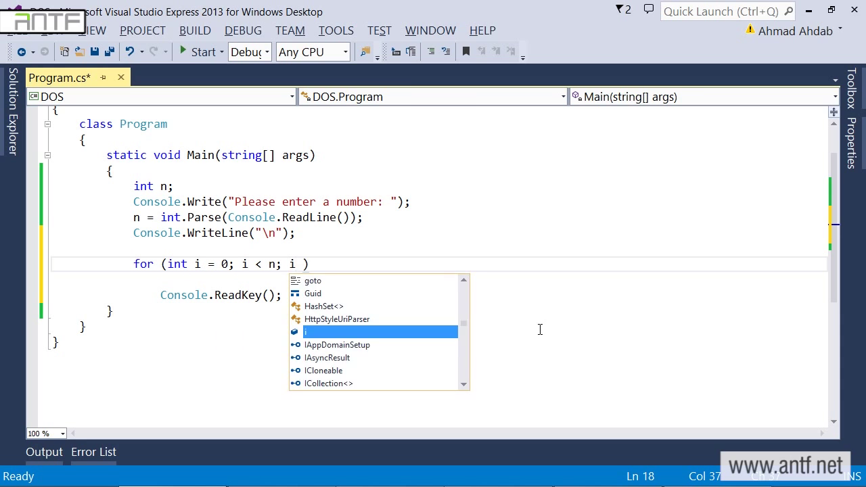
type("++)")
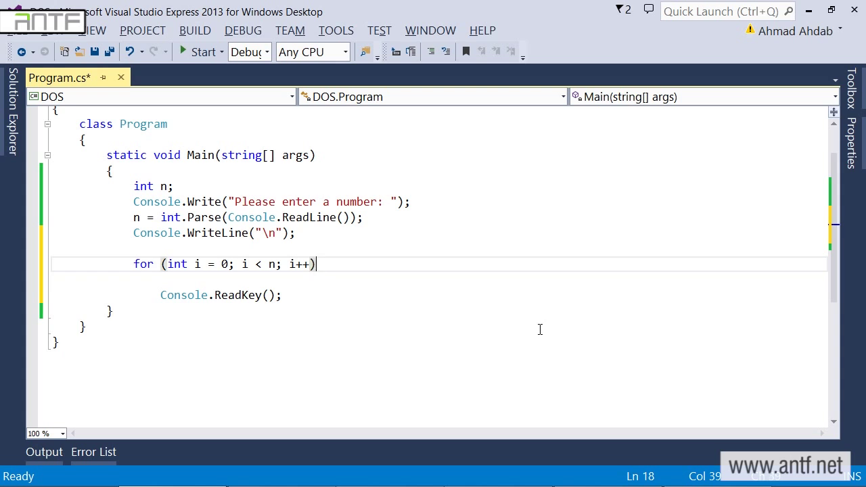
key("Return")
type("{")
key("Return")
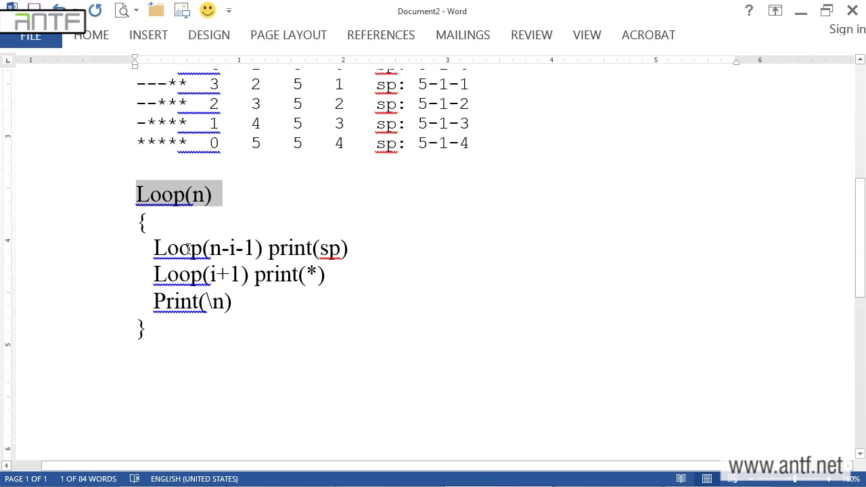
mouse_move(155, 247)
left_mouse_down()
mouse_move(261, 252)
mouse_move(254, 248)
left_mouse_up()
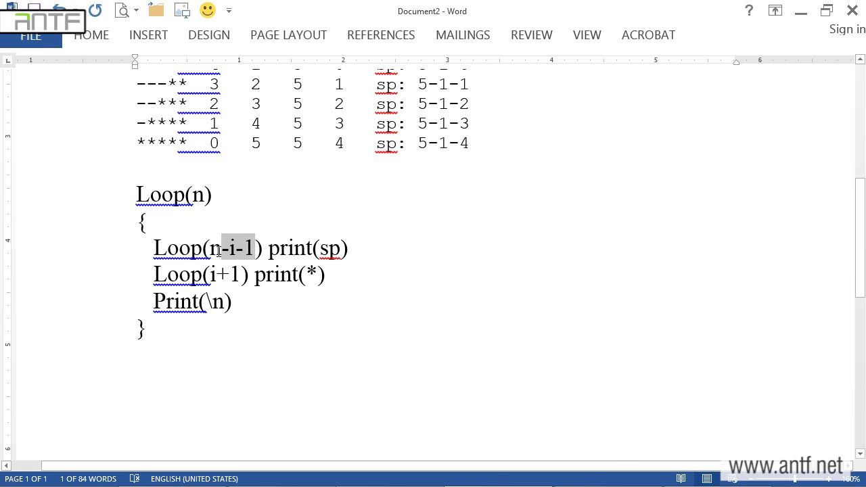
Add the inner loop for(int j=0; j<n-i-1; j++) Console.Write(" "); and recheck the print(sp) pseudocode line
key("alt+Tab")
type("for(int j")
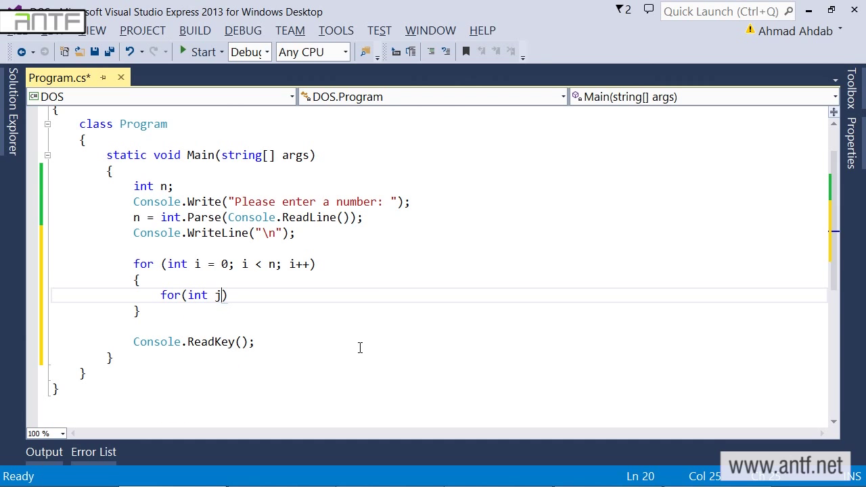
type("=0; j<n-i-1; j++")
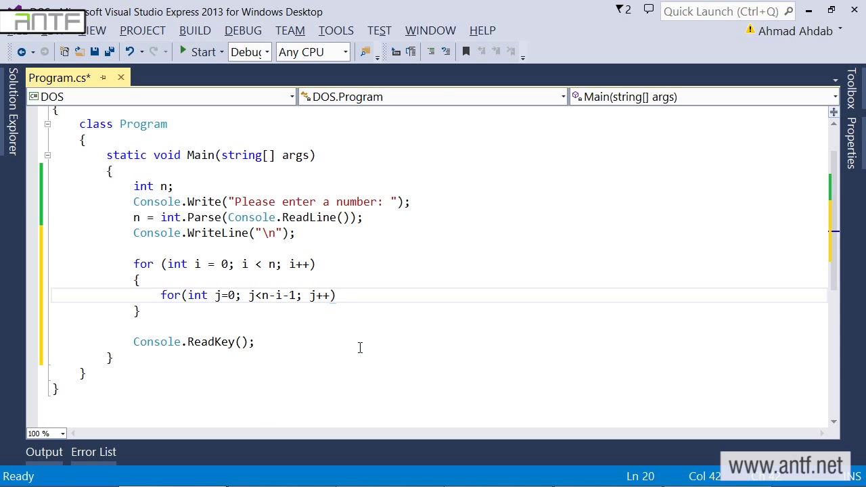
type(") C")
type("ons")
key("Tab")
type(".wr")
key("Tab")
type("(\" ")
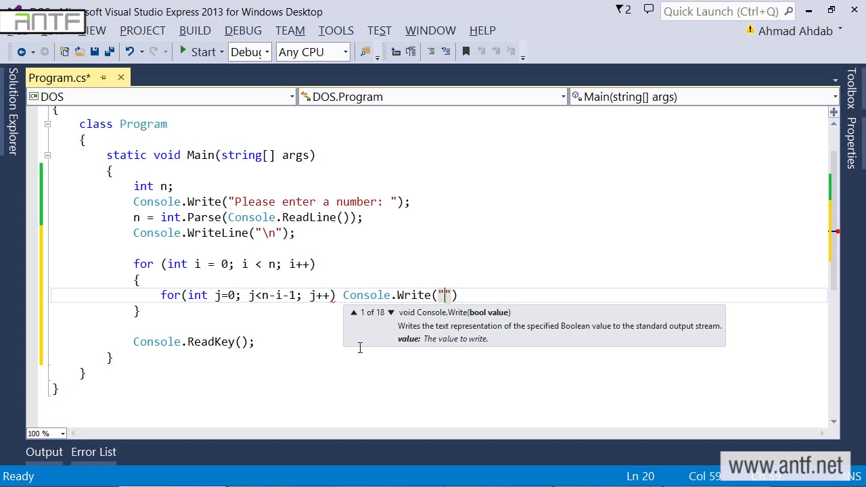
type("\");")
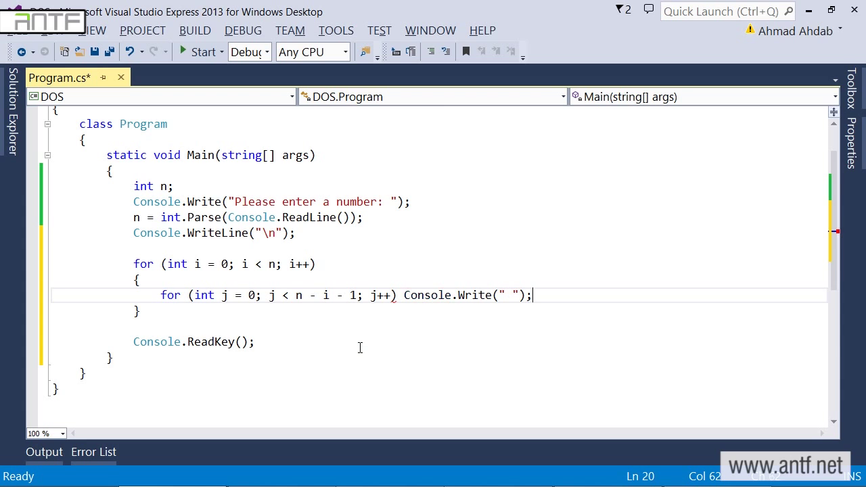
key("alt+Tab")
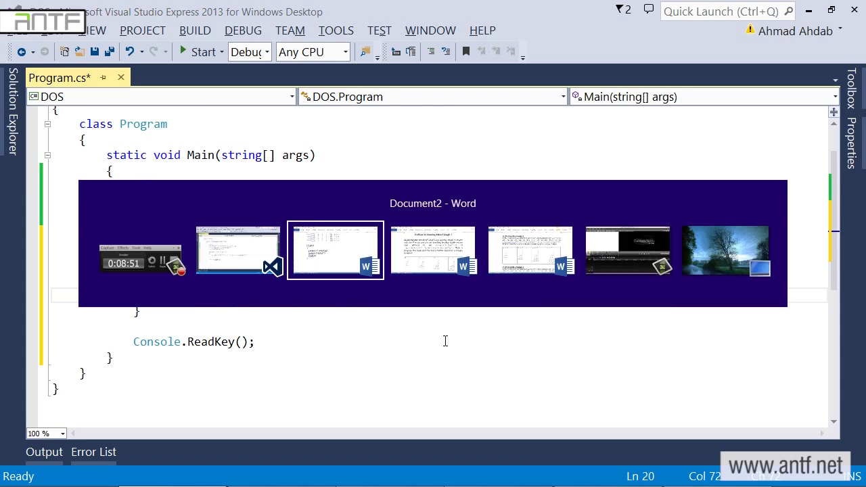
double_click(332, 249)
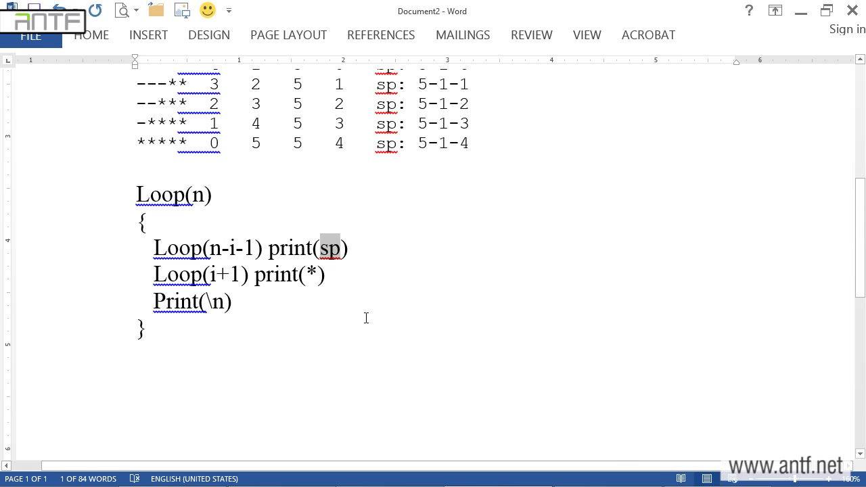
Duplicate the space-printing loop line and change the copy's bound to j<i+1
key("alt+Tab")
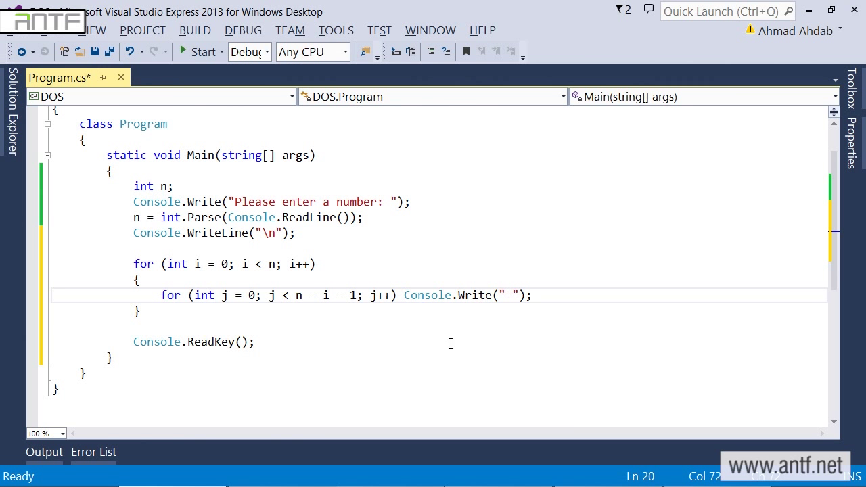
key("Home")
key("shift+Down")
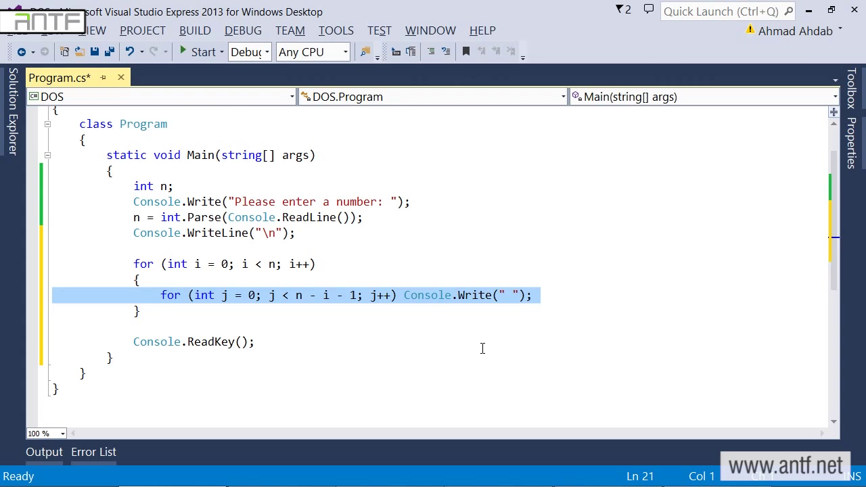
key("ctrl+x")
key("ctrl+v")
key("ctrl+v")
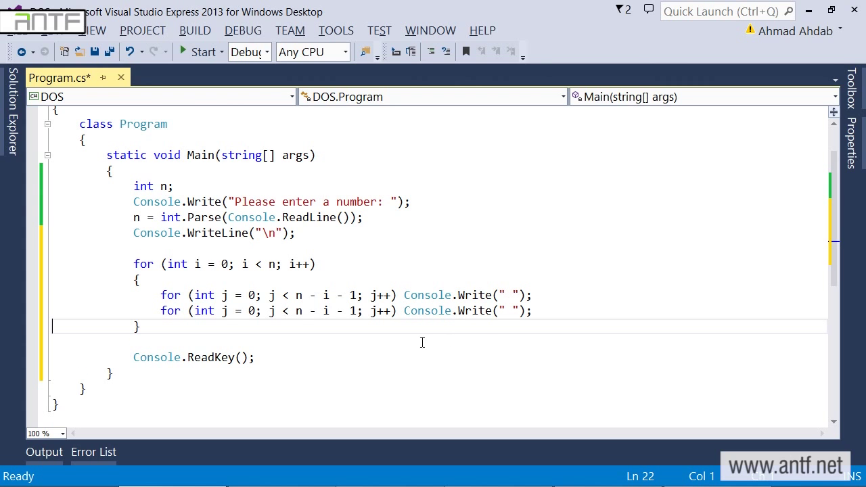
key("alt+Tab")
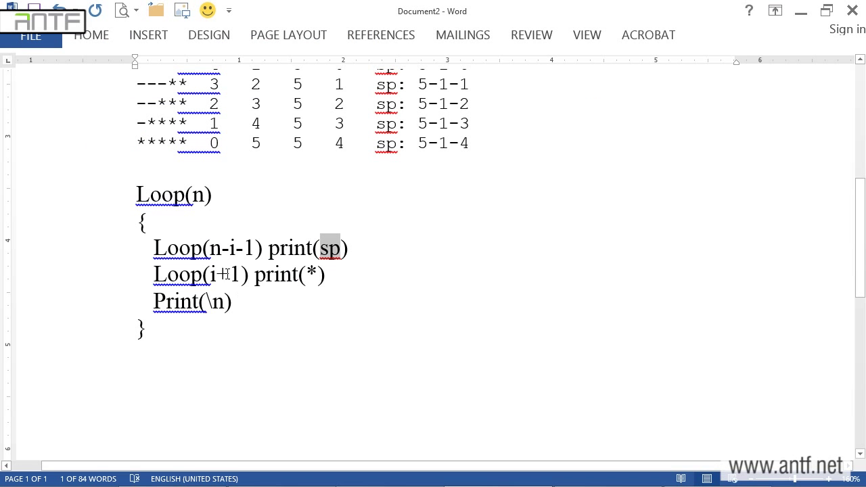
left_click_drag(210, 274, 241, 275)
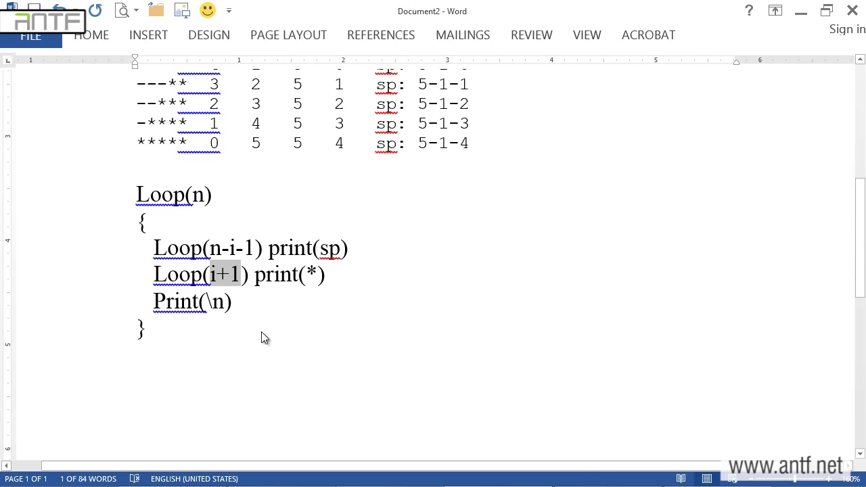
key("alt+Tab")
key("Delete")
key("Delete")
key("Delete")
key("Delete")
type("+")
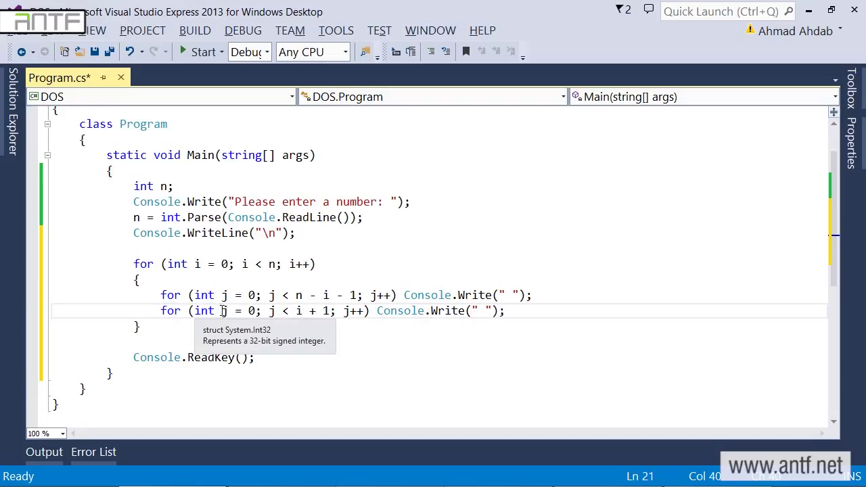
Make the second inner loop write "*" instead of a space
left_click(213, 295)
left_click(174, 294)
left_click_drag(560, 295, 161, 295)
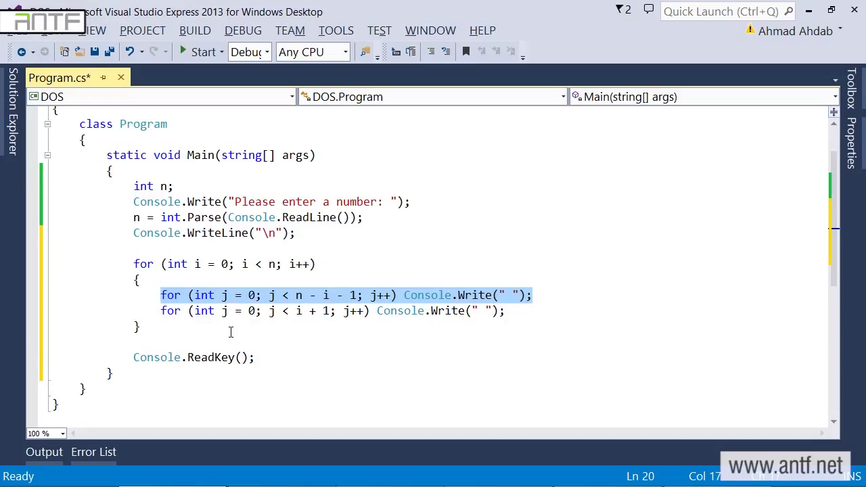
left_click(481, 311)
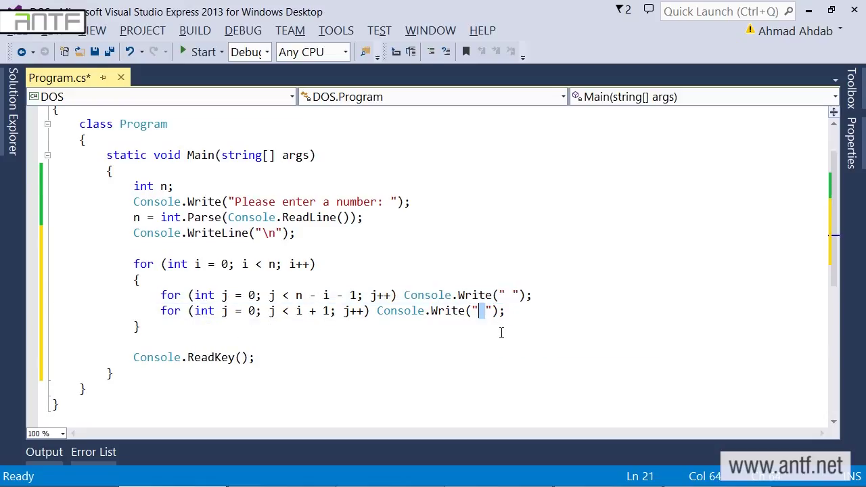
type("*")
Add a Console.Write("\n"); statement below the asterisk loop
left_click(377, 310)
key("shift+End")
key("ctrl+c")
key("End")
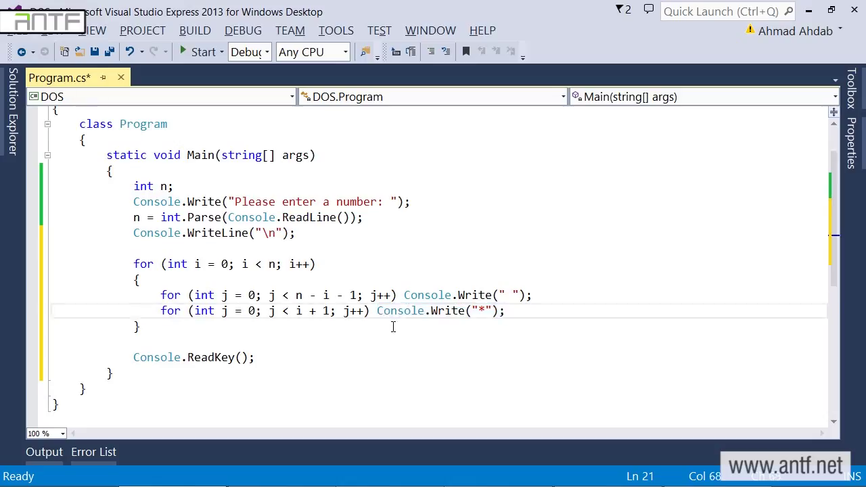
key("Return")
key("ctrl+v")
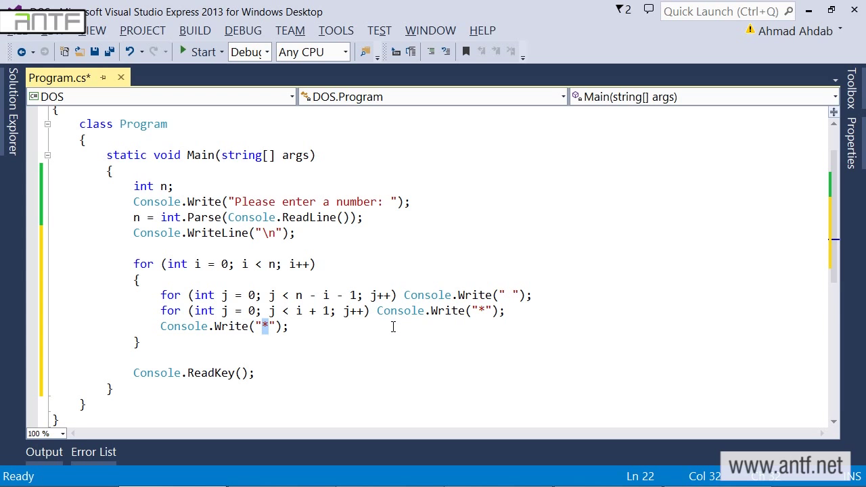
type("\\n")
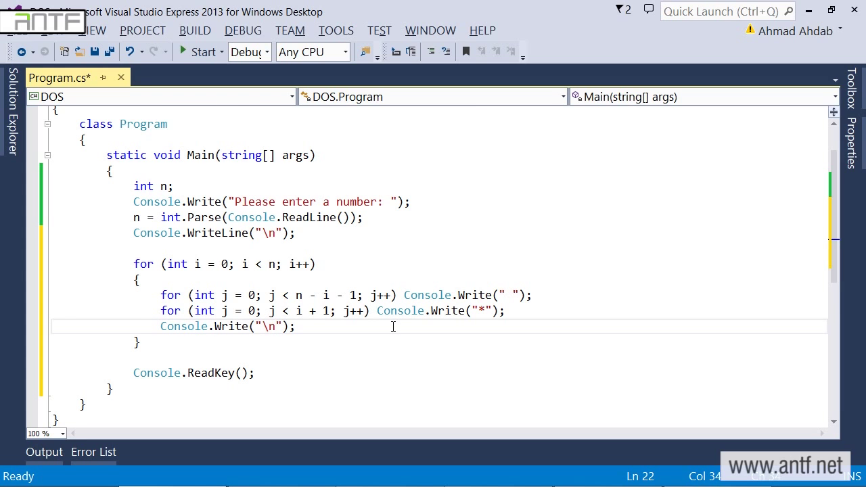
Compare the n-i-1 and Print(\n) pseudocode lines with the C# code
key("alt+Tab")
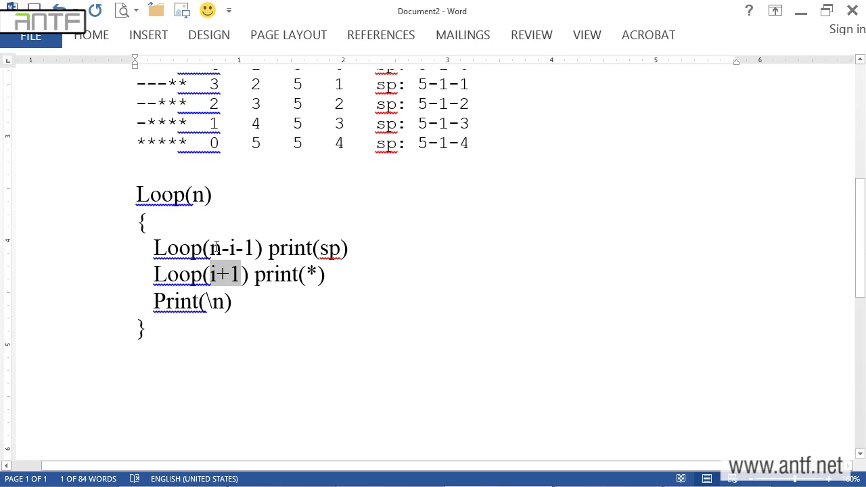
left_click_drag(210, 247, 268, 247)
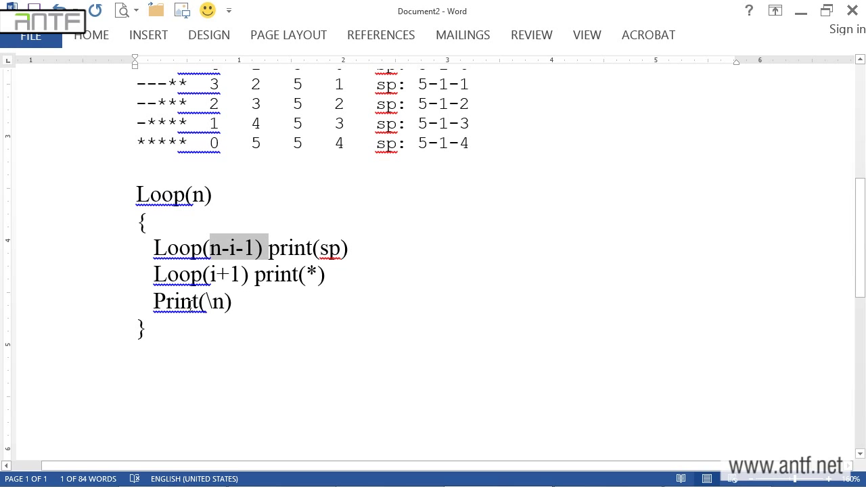
left_click_drag(190, 304, 233, 304)
key("alt+Tab")
left_click(279, 348)
Run the program with input 5 to print a five-row right-aligned star triangle
key("F5")
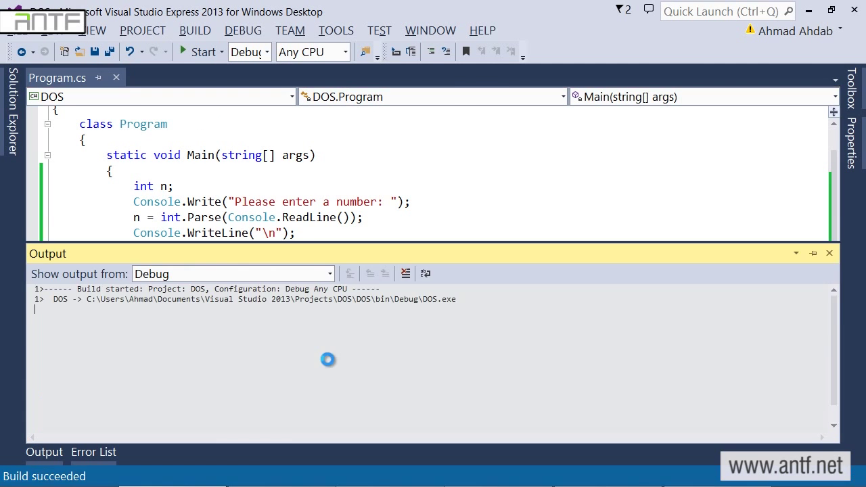
type("5")
key("Return")
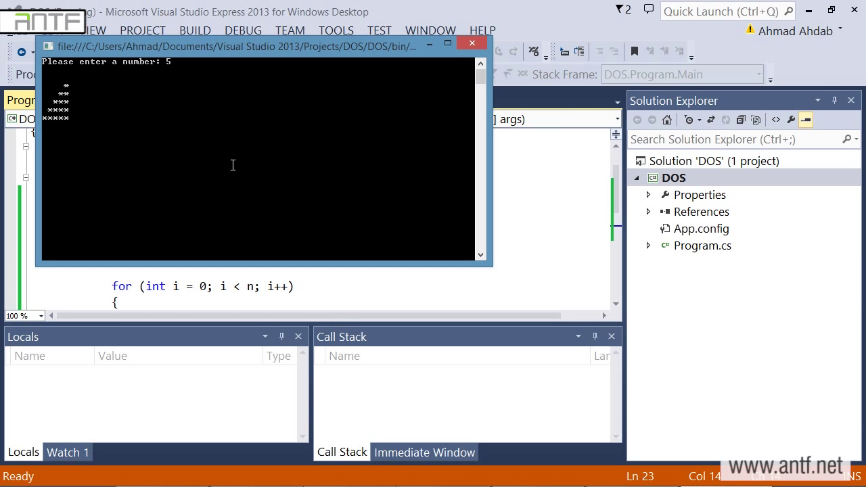
key("Return")
Rerun with input 4 to print a four-row triangle, then review the finished code
key("F5")
type("4")
key("Return")
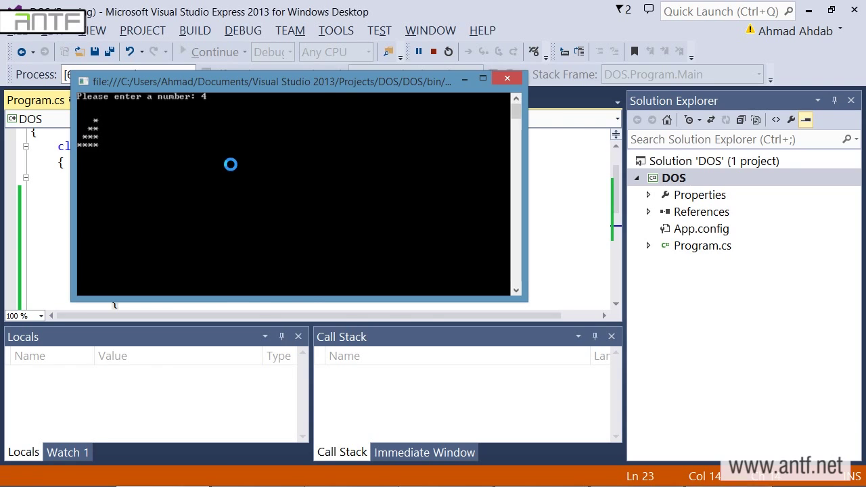
key("Return")
key("ctrl+a")
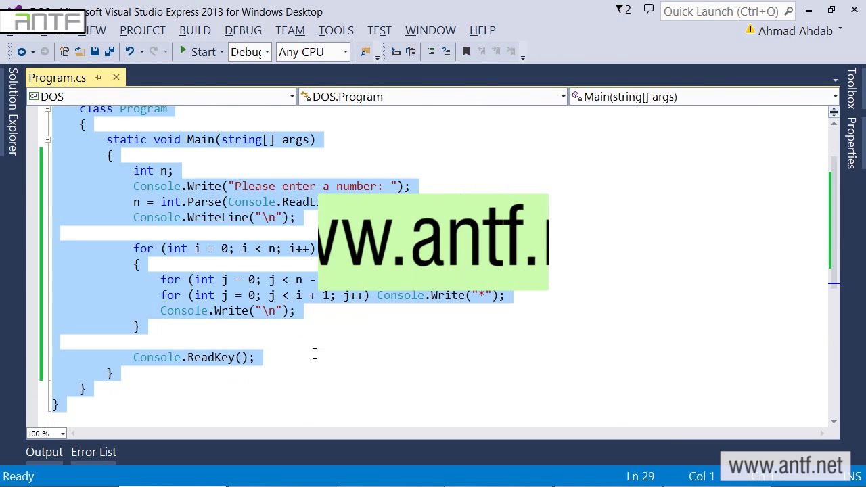
left_click(373, 349)
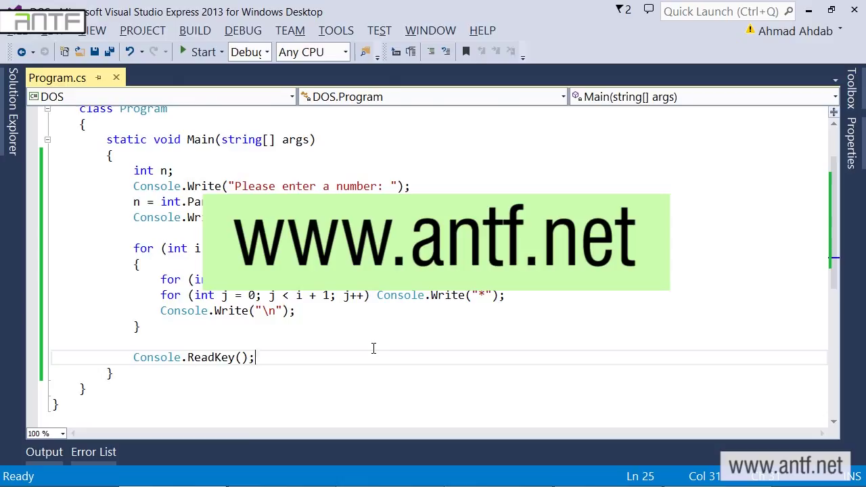